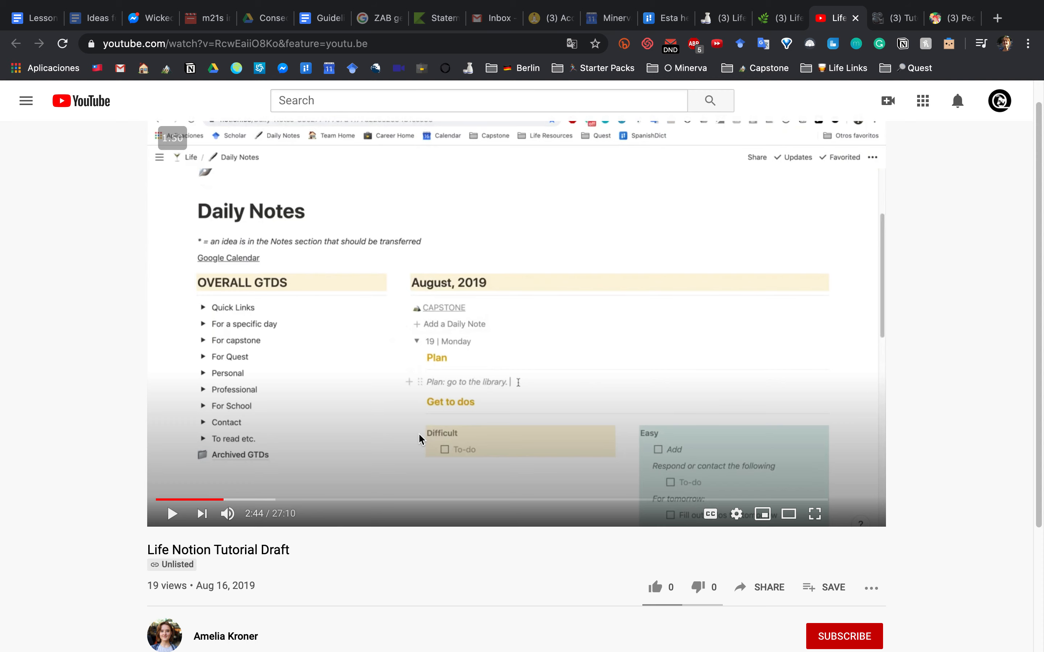
Step: Switch to the Daily Notes Template page in Notion, continue with an empty page, and write "*= a note to be transferred"
mouse_move(578, 4)
key(ctrl+Left)
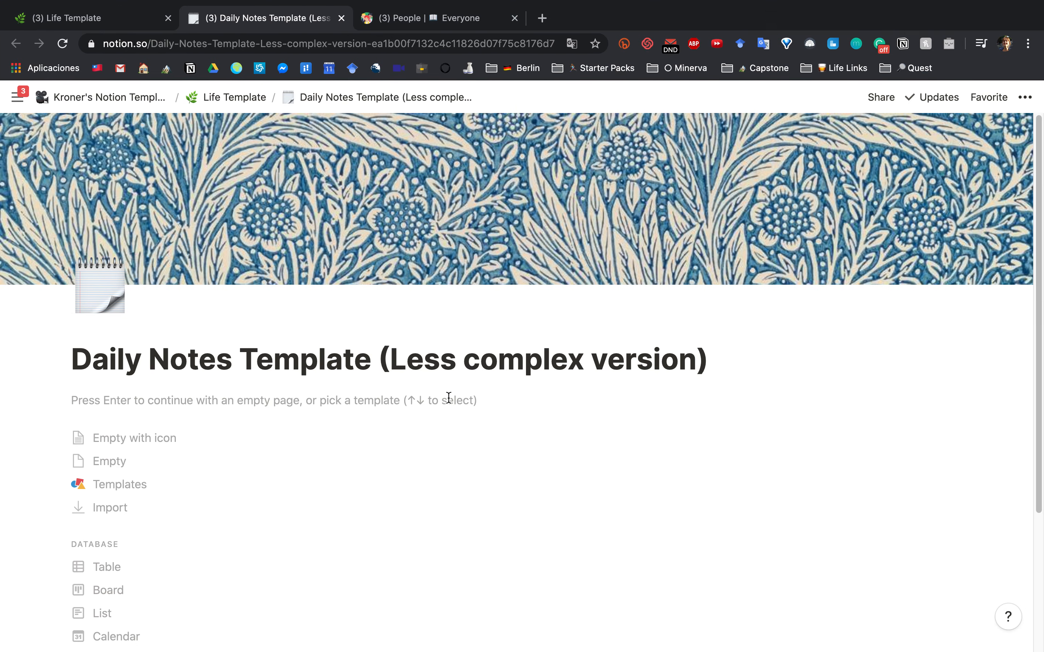
click(798, 353)
key(Return)
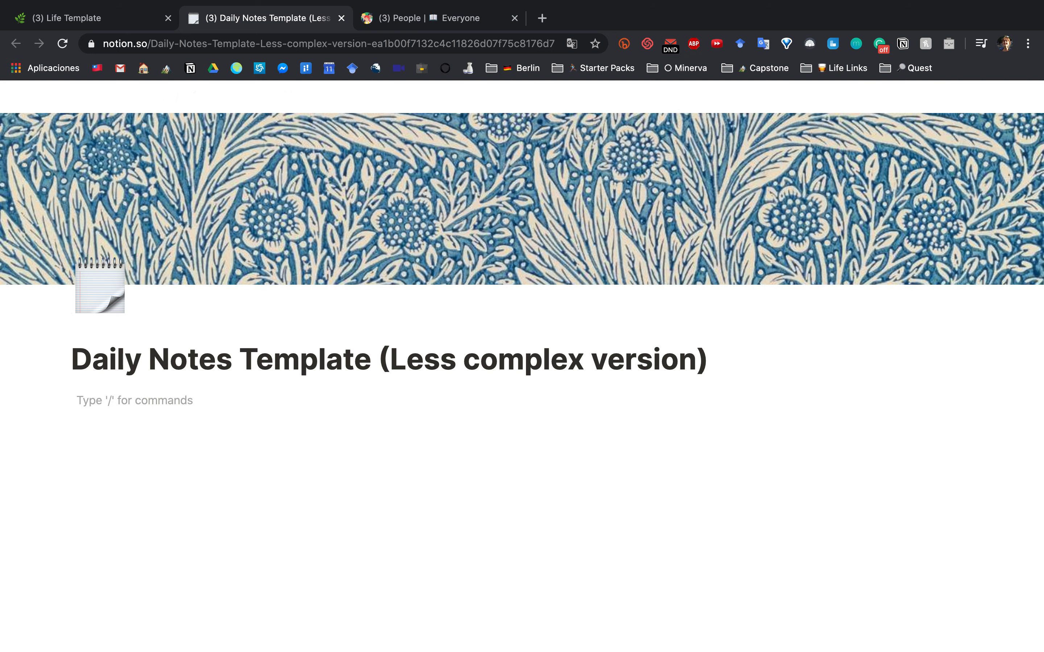
key(ctrl+Right)
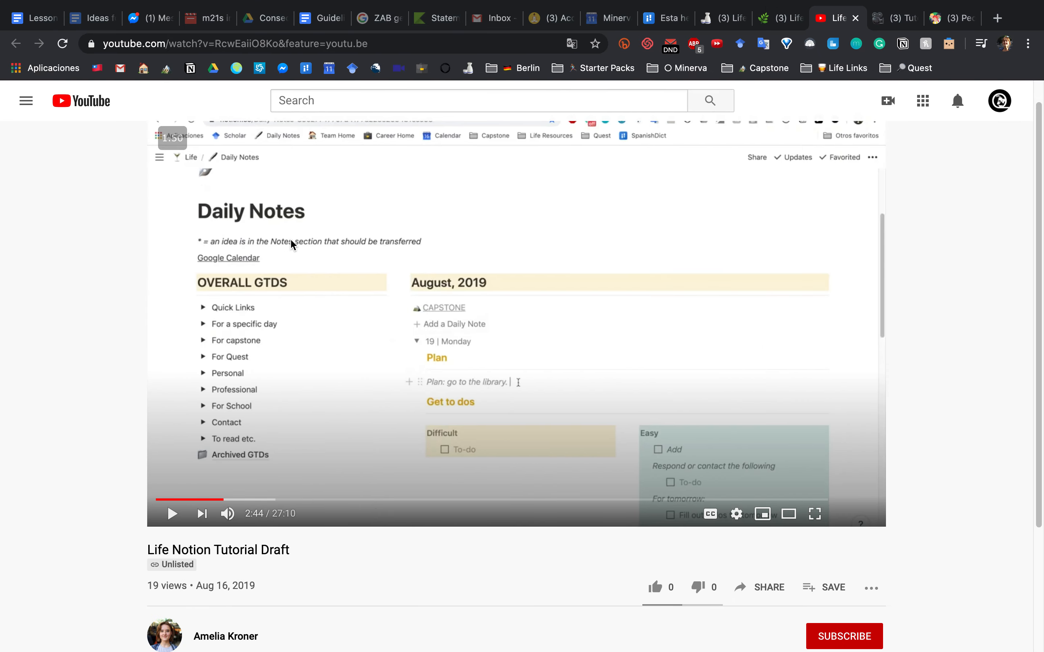
key(ctrl+Left)
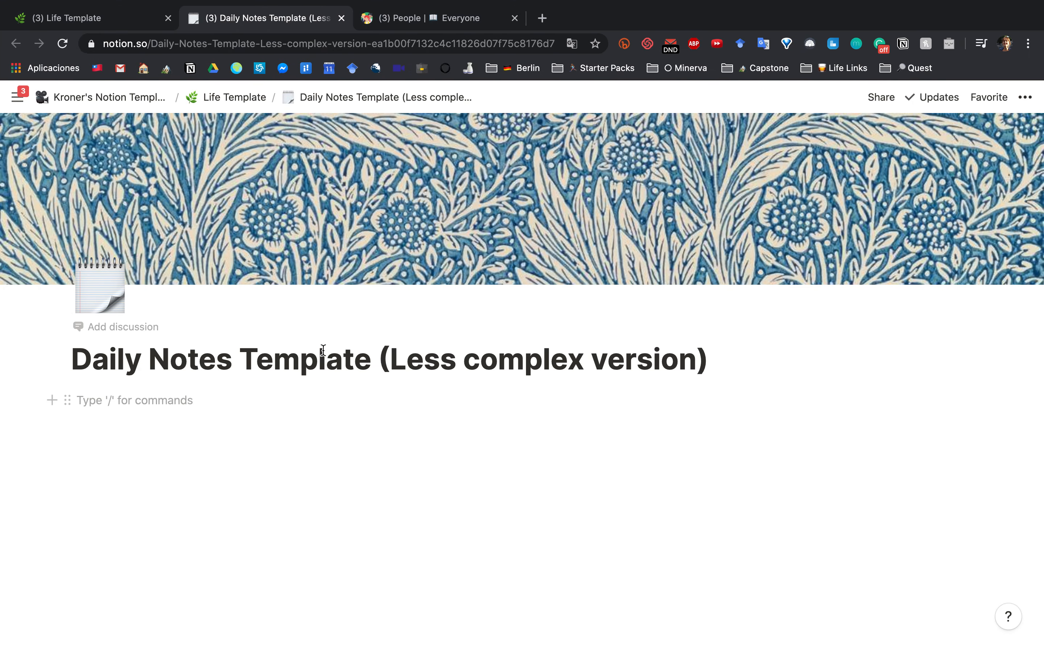
text(*= a)
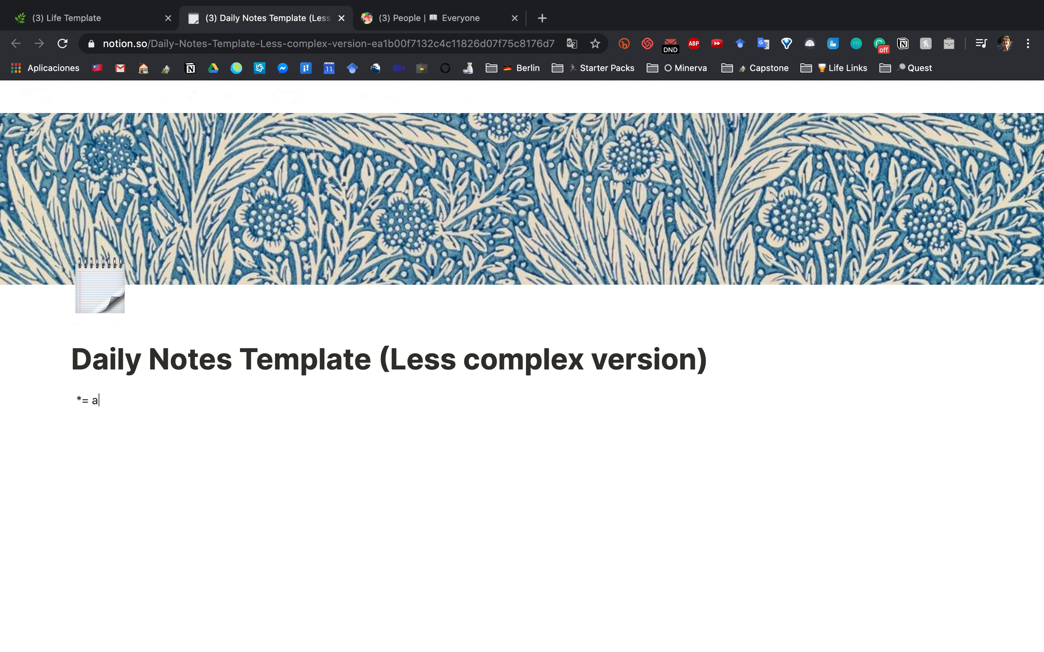
text( note to be transferred)
Step: Select the whole note line under the page title and color its text gray
key(super+a)
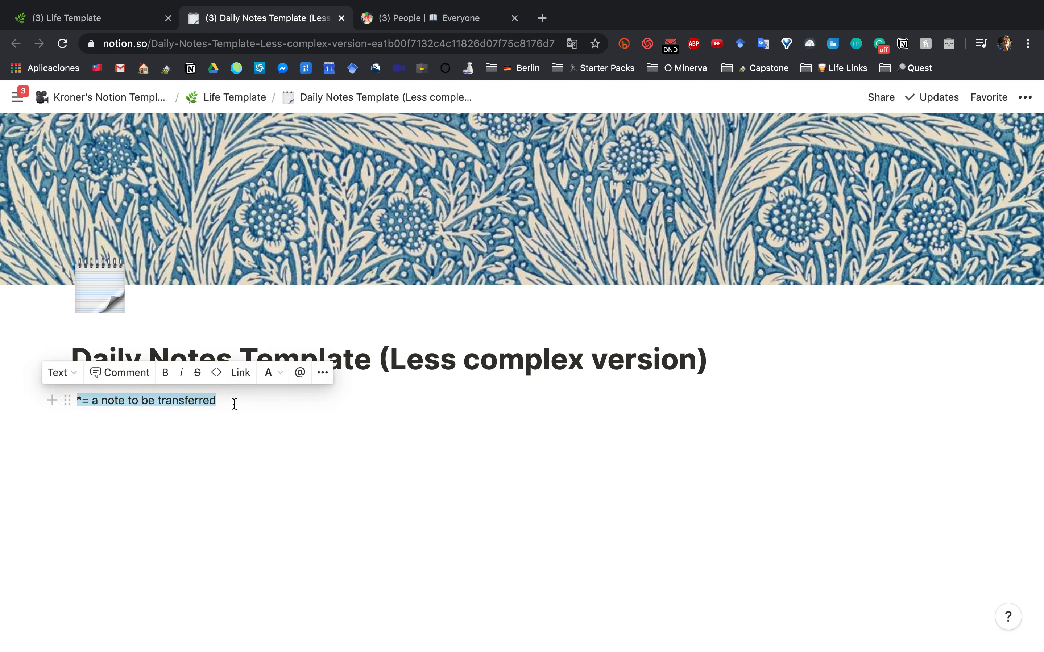
double_click(185, 401)
click(184, 402)
double_click(173, 396)
triple_click(173, 397)
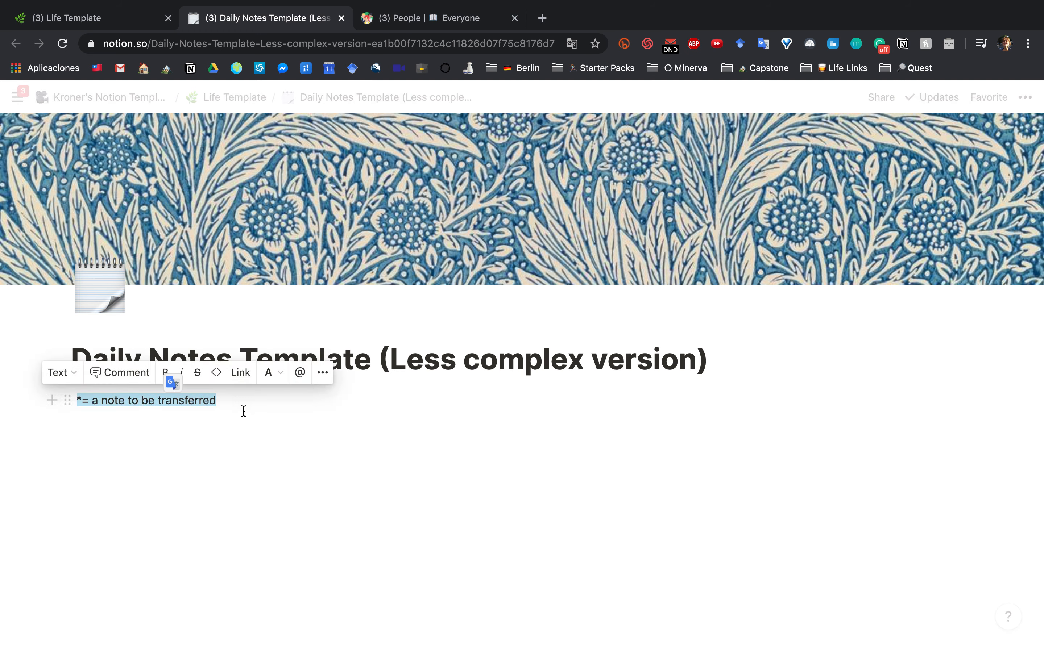
click(274, 383)
scroll(254, 454, down, 3)
scroll(255, 455, up, 3)
scroll(256, 455, down, 3)
scroll(242, 401, up, 3)
click(228, 349)
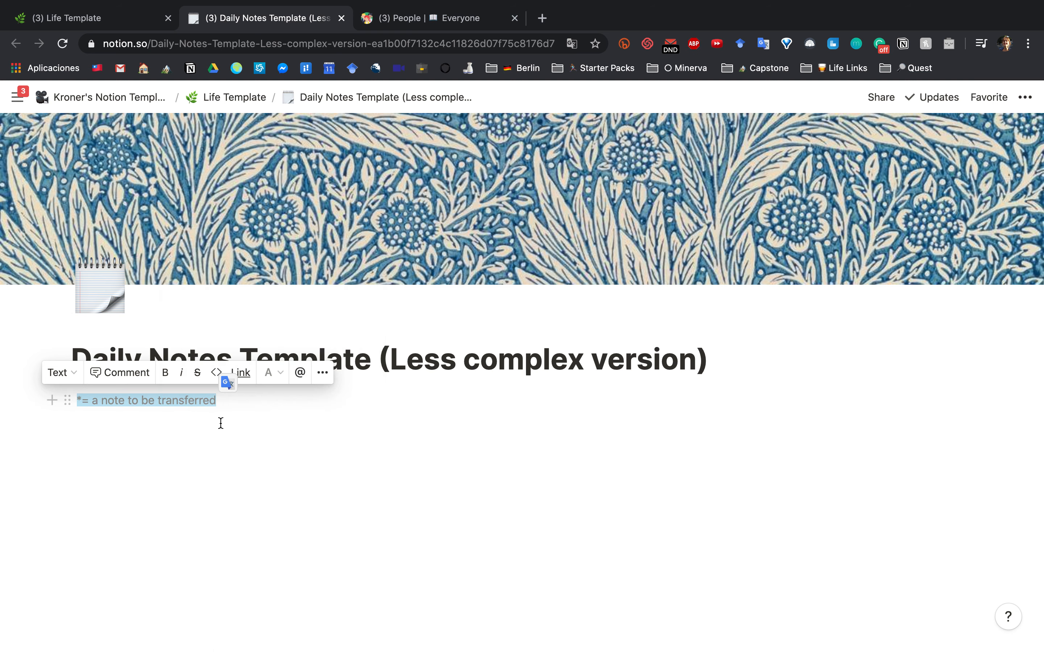
Step: Try yellow text and an orange background on the note line, and return it to gray text
click(268, 373)
click(241, 409)
click(278, 374)
click(274, 558)
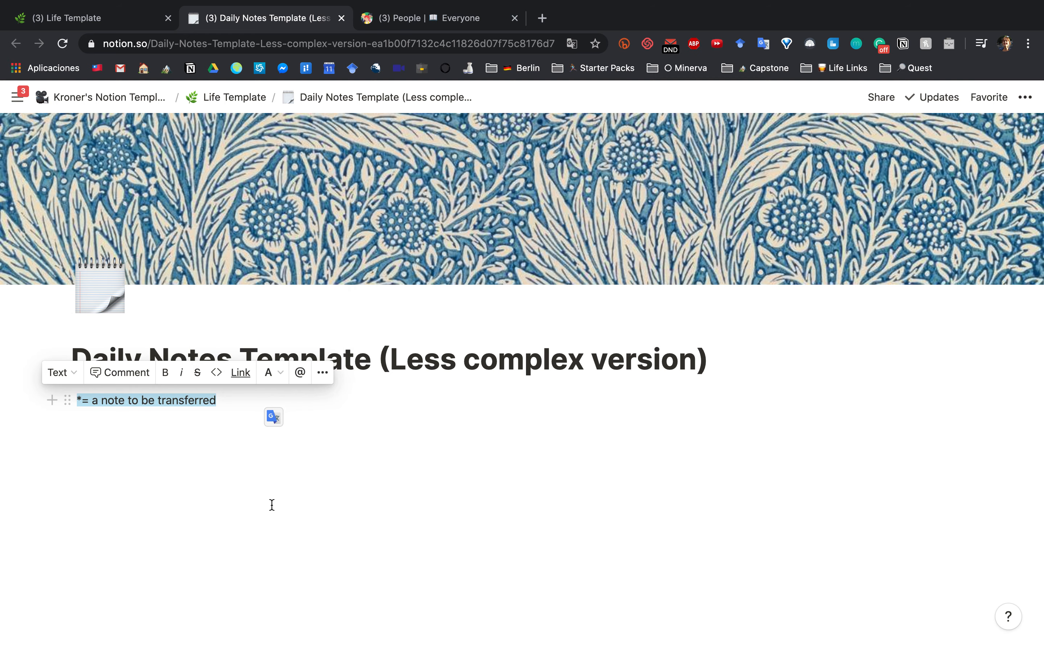
click(273, 375)
click(270, 624)
click(270, 379)
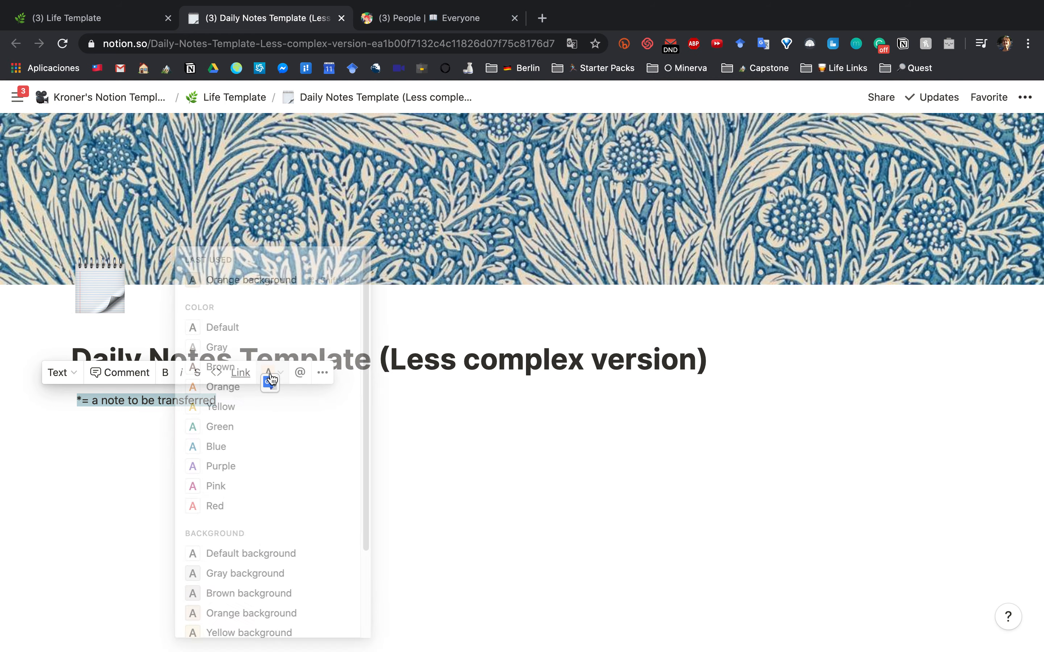
click(227, 350)
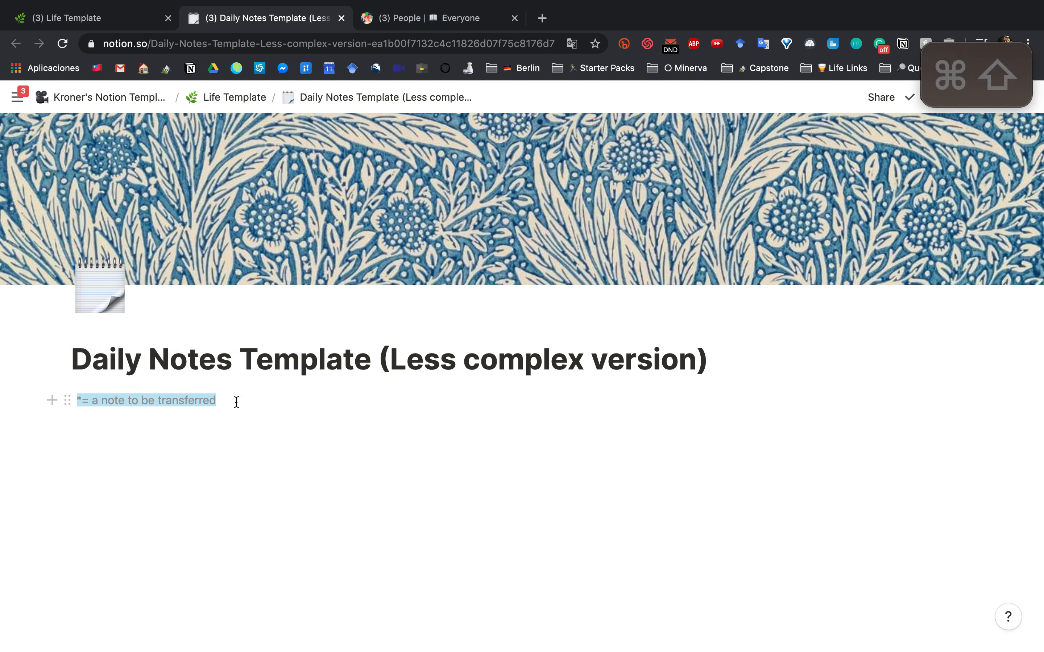
Step: Toggle the last-used color on and off for the selected note line
key(super+shift+h)
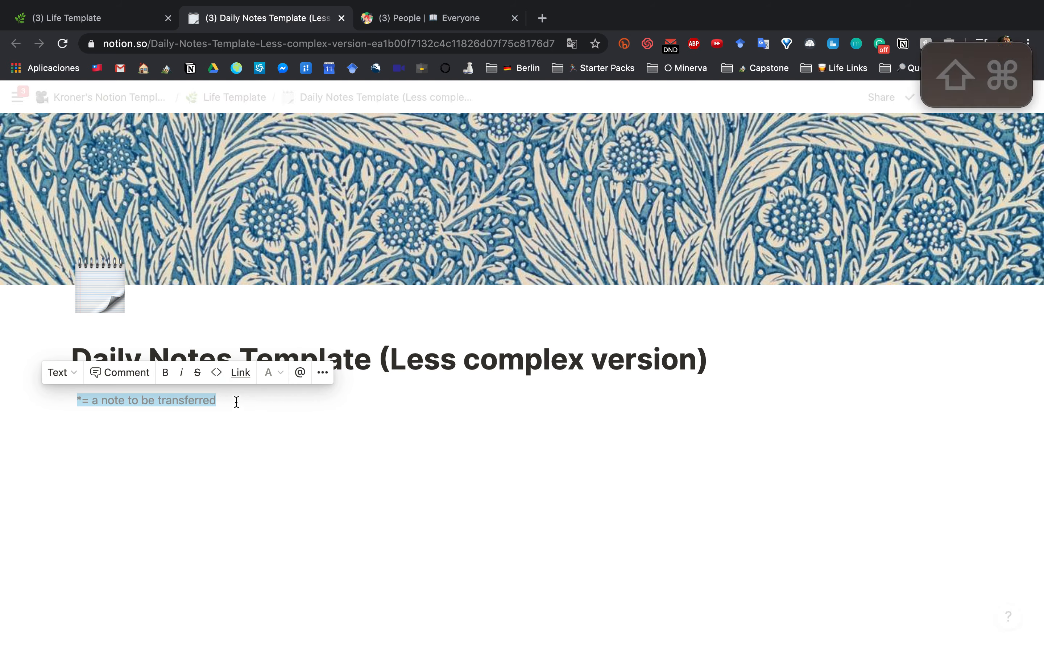
key(super+shift+h)
key(super+shift+h)
key(super+shift+h)
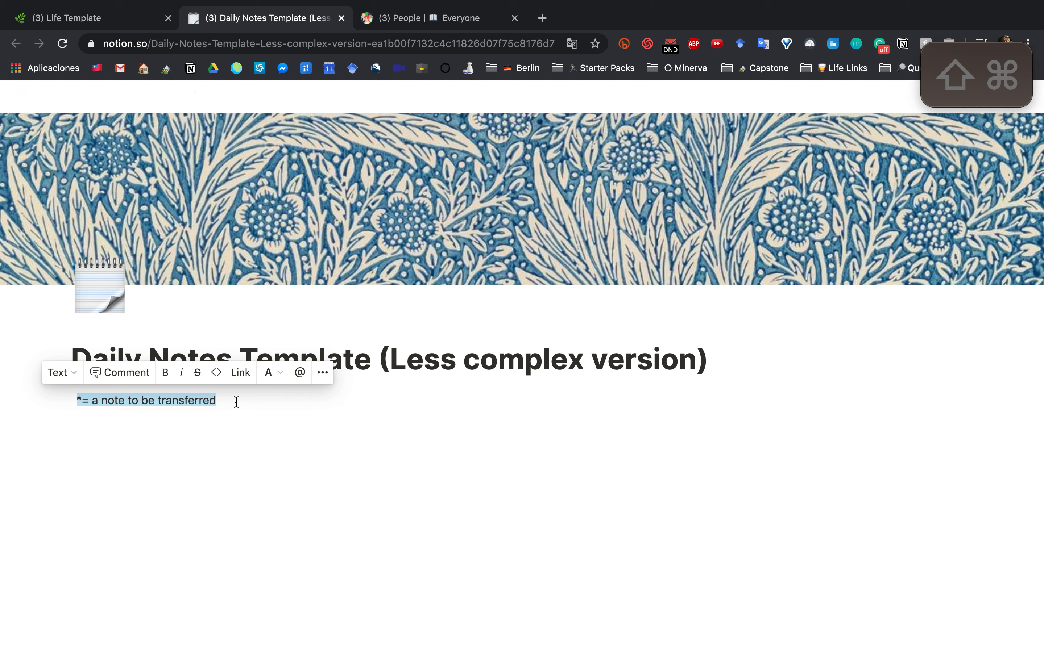
key(Up)
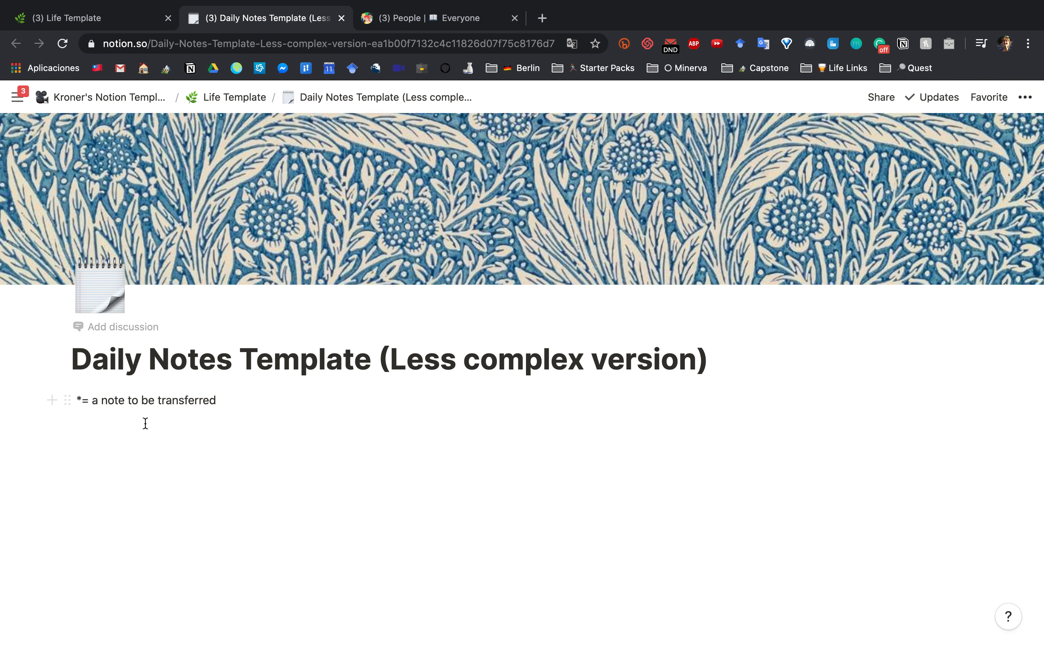
Step: Color only the final letters "red" of the word "transferred" yellow
drag(218, 402, 199, 401)
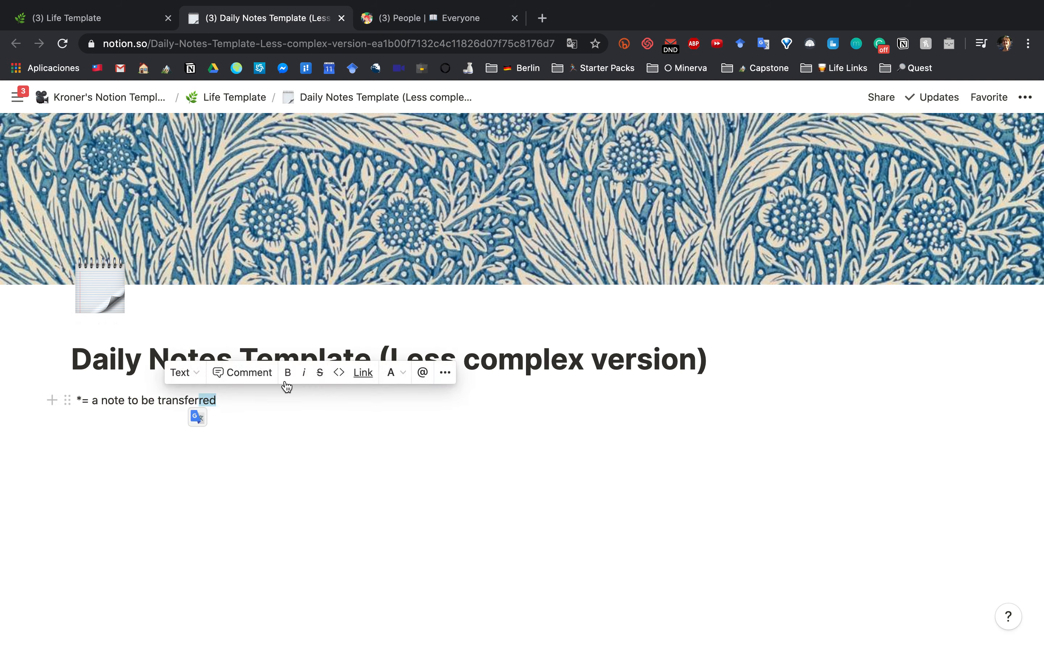
click(394, 384)
click(379, 408)
click(240, 408)
click(240, 399)
Step: Toggle the last-used yellow on the entire note line, and make the line gray and italic
key(super+a)
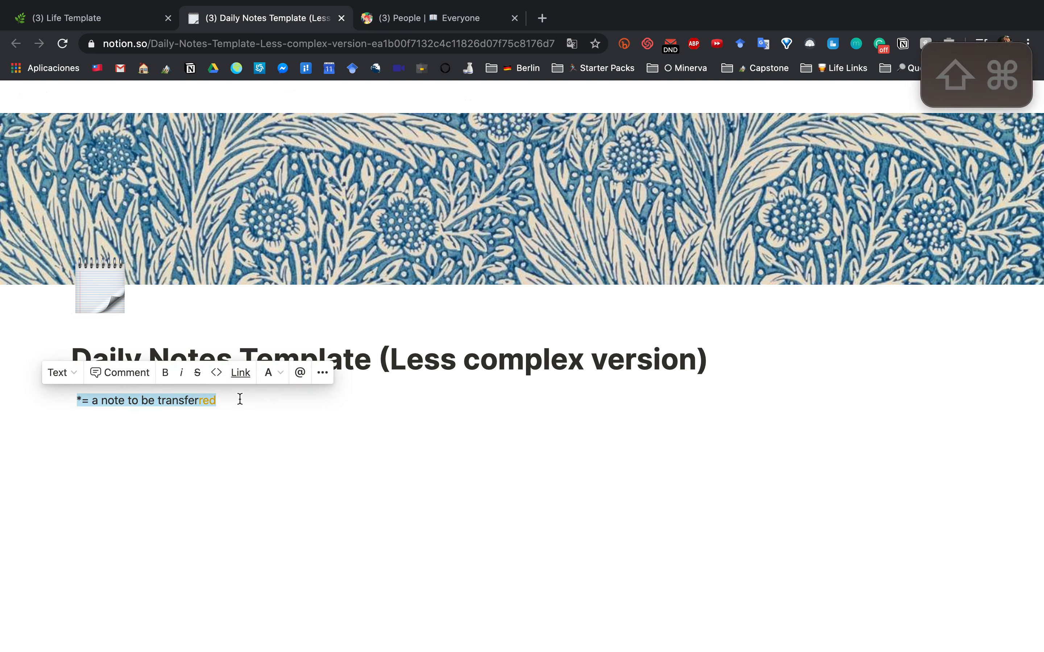
key(super+shift+h)
key(super+shift+h)
click(272, 376)
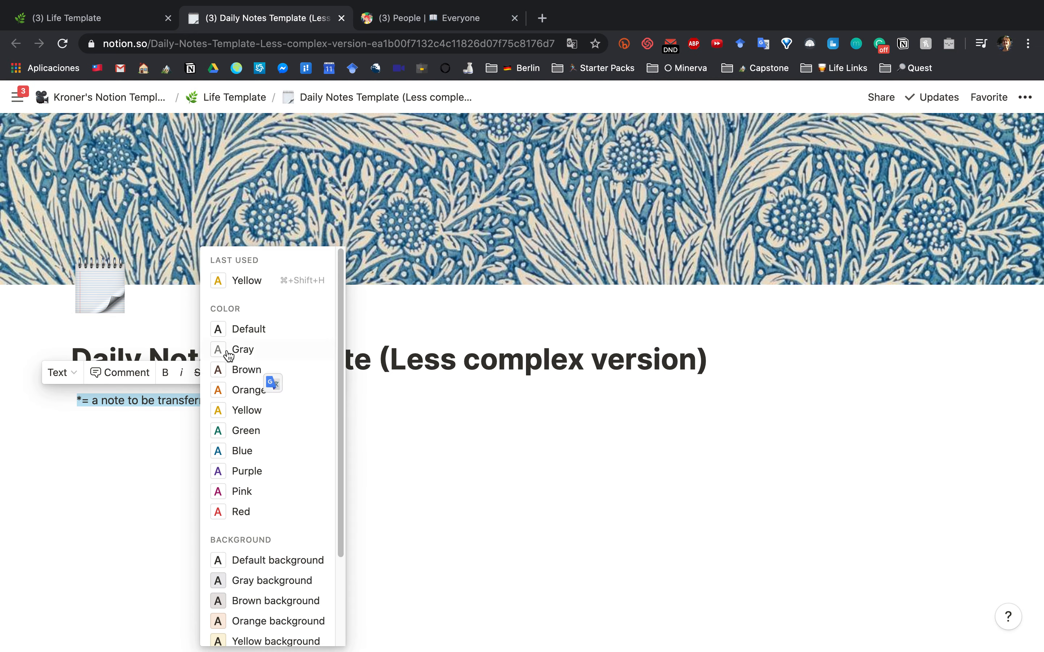
click(228, 350)
key(Right)
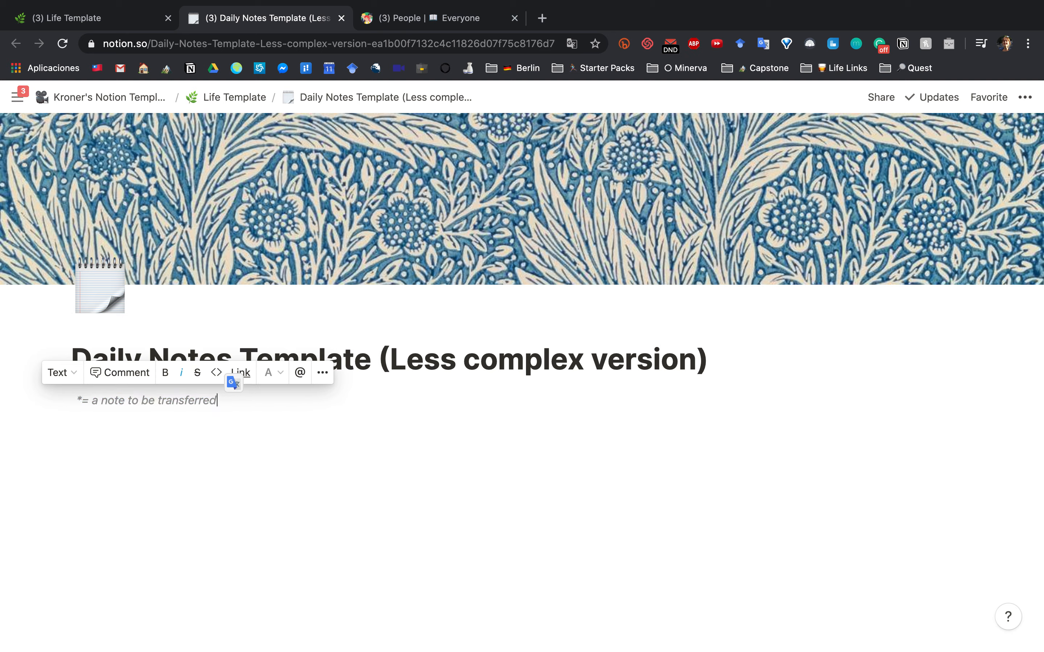
Step: Add the line "Google Calendar Link" below the note and an empty line beneath it, checking the layout against the reference video
key(ctrl+Left)
key(ctrl+Right)
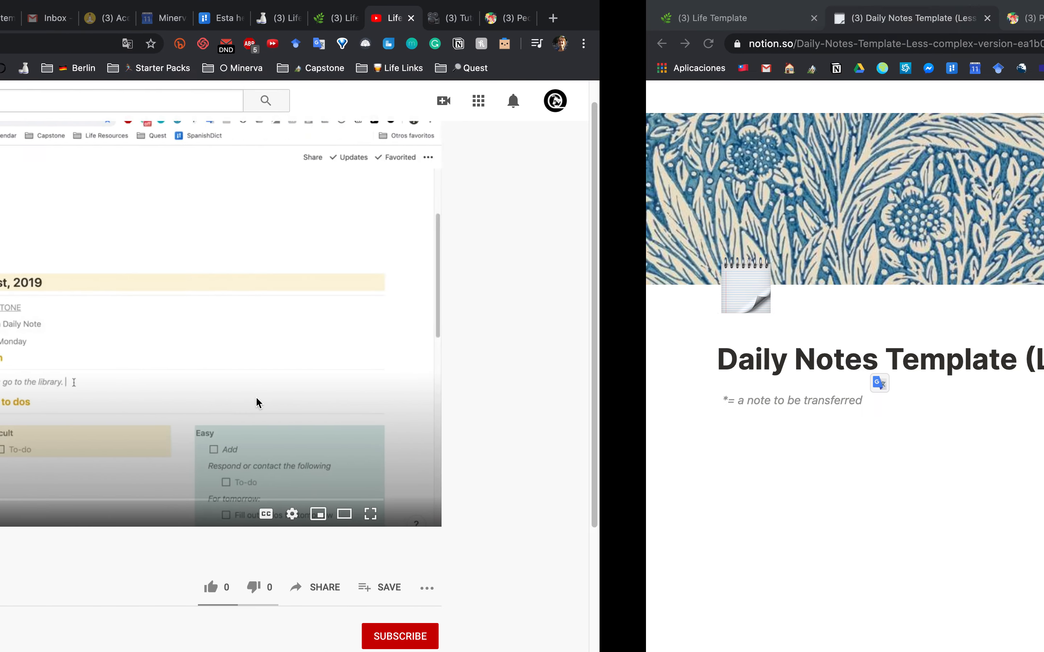
key(Return)
text(Goog)
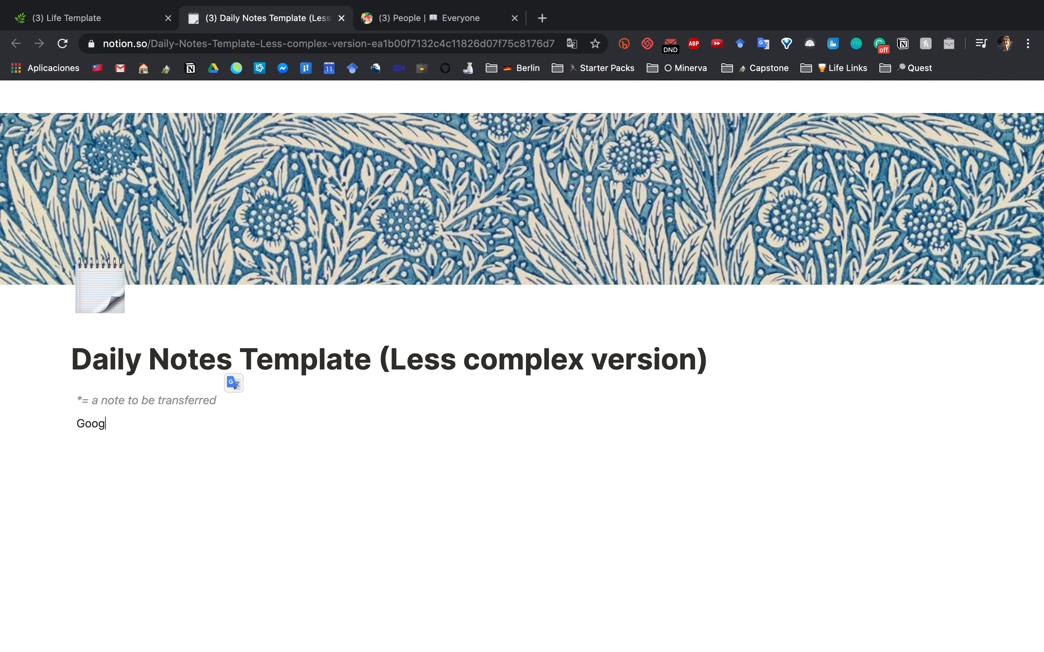
text(le calendar Link)
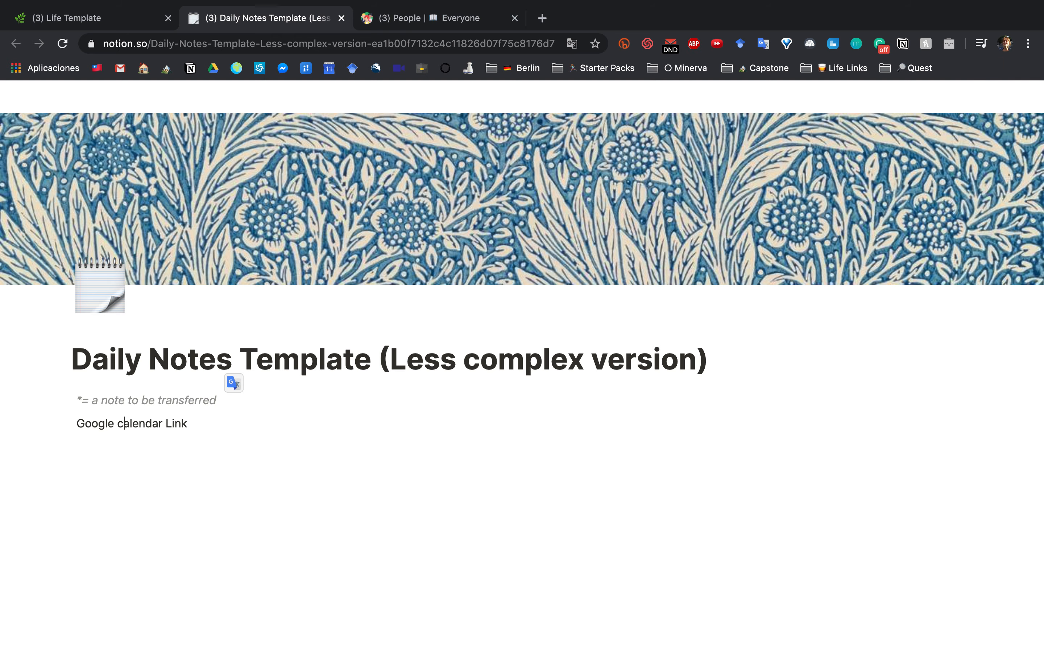
key(BackSpace)
text(C)
key(End)
key(Return)
key(ctrl+Left)
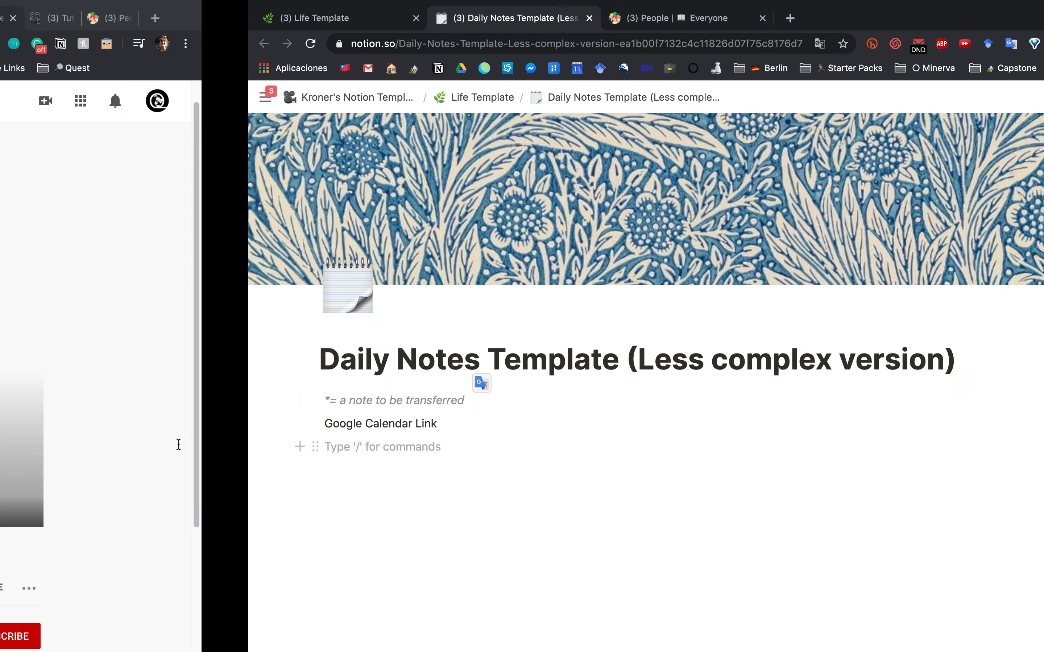
key(ctrl+Right)
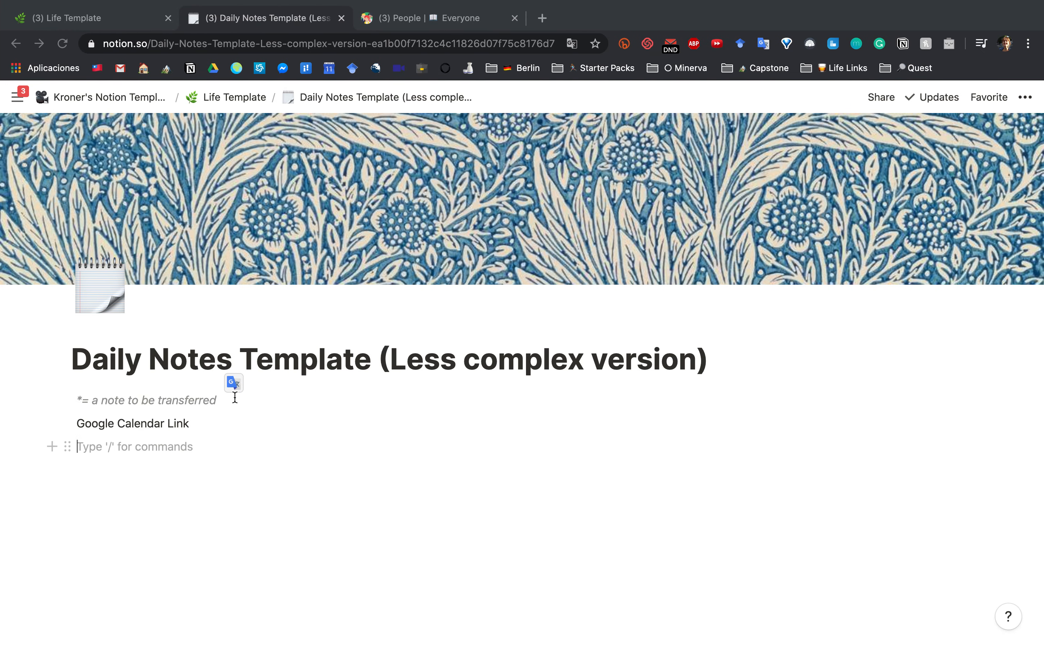
Step: Convert the empty line to Heading 1, Heading 2 and Heading 3 in turn, and return it to plain text
mouse_move(58, 477)
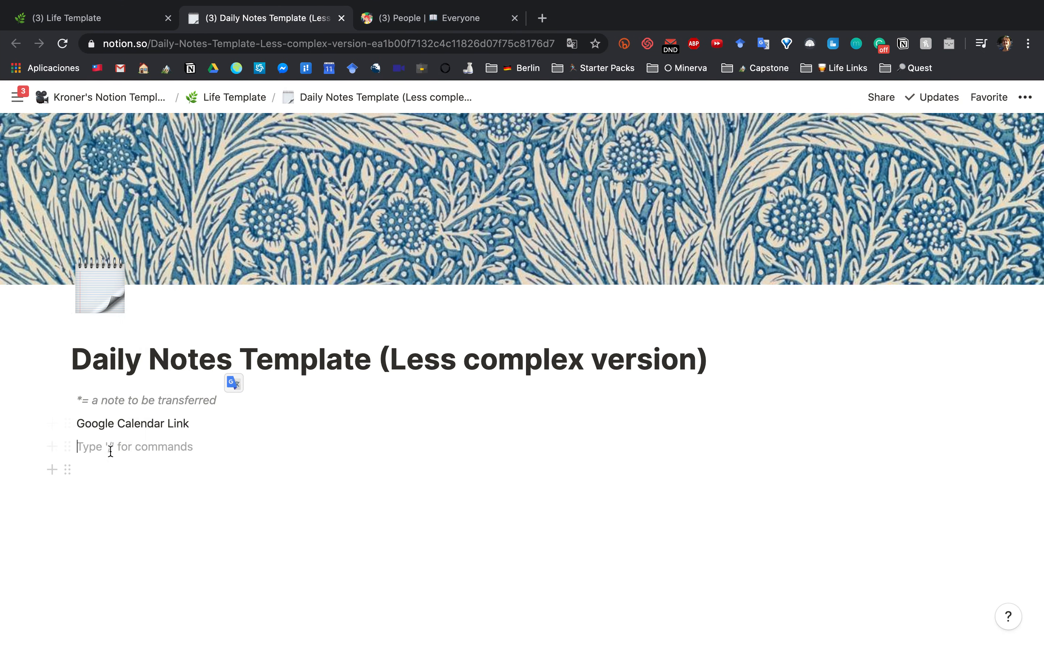
key(super+alt+1)
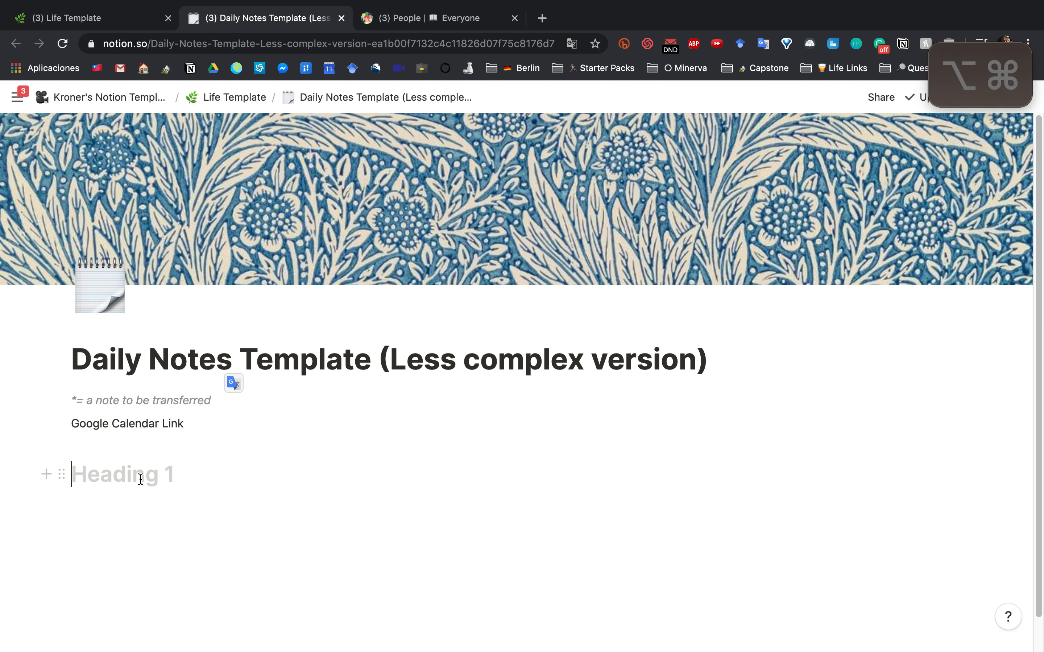
key(super+alt+2)
key(super+alt+3)
key(super+alt+0)
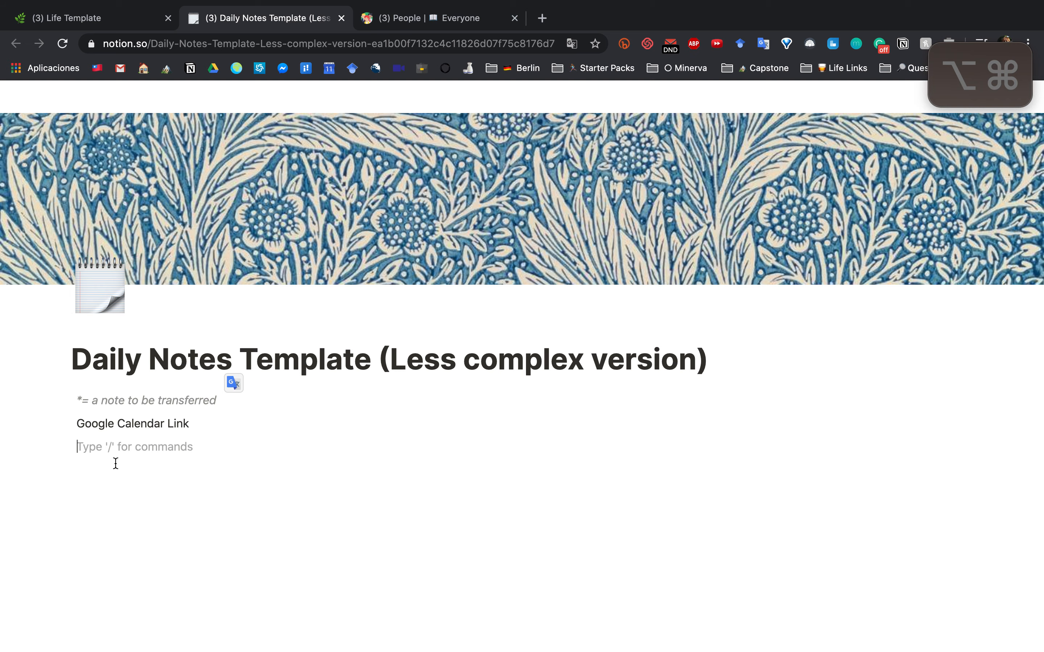
Step: Write "All todos" as a Heading 2 and move a new empty block beside it to form a second column
key(super+alt+2)
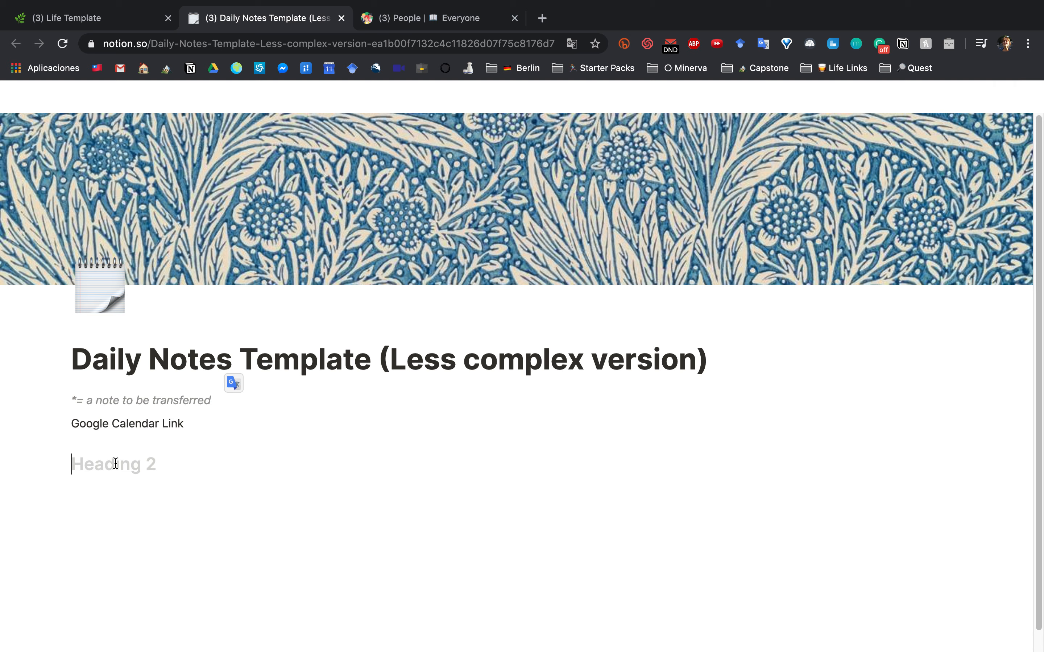
text(All todos)
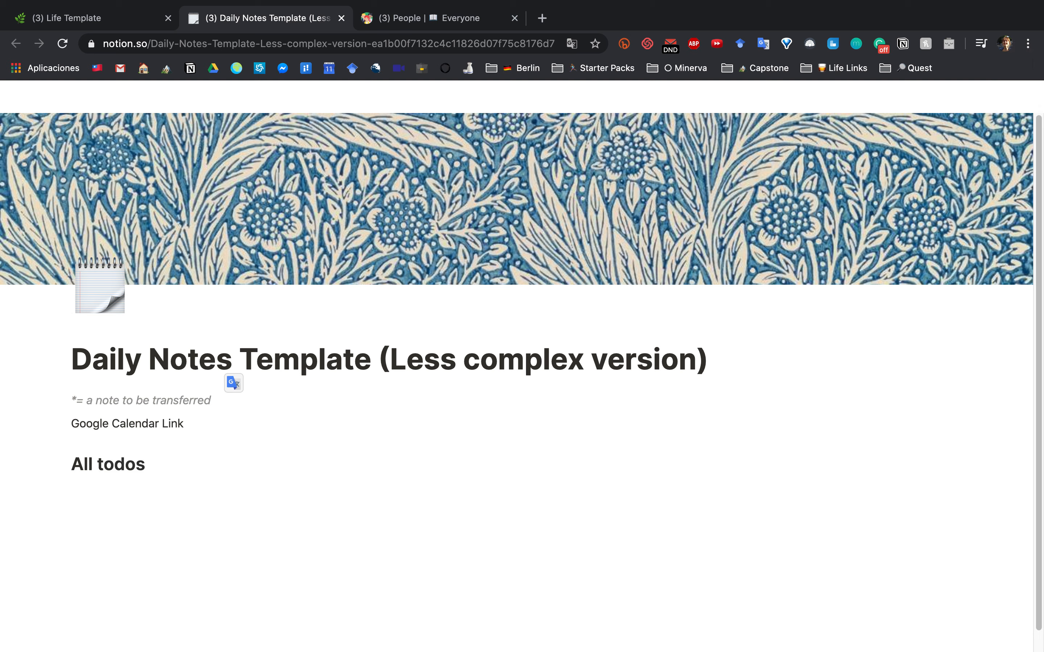
key(Return)
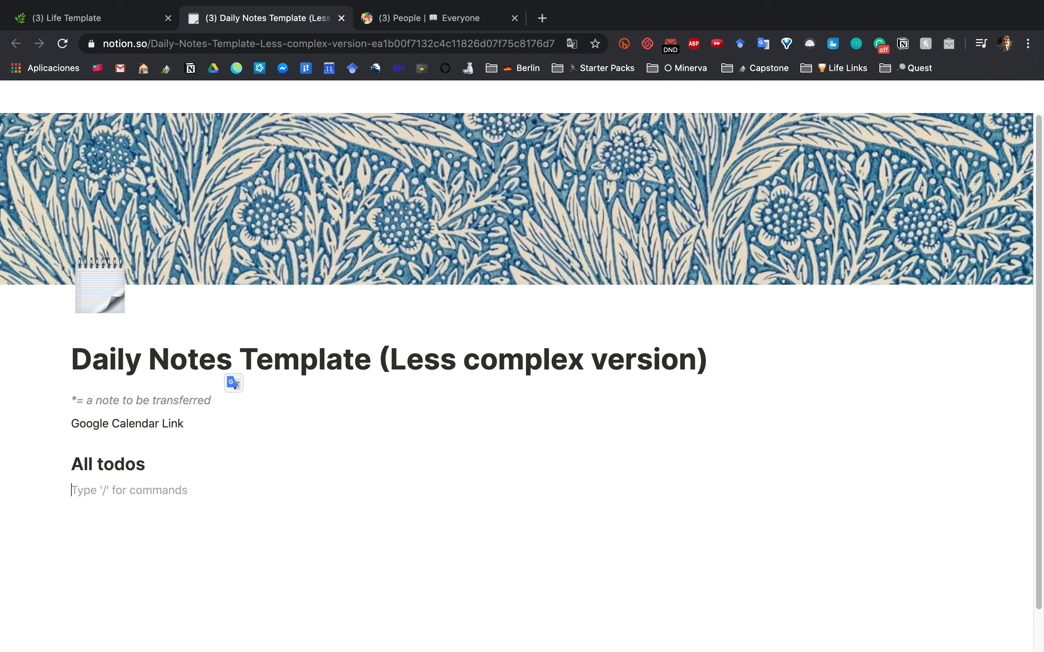
click(984, 474)
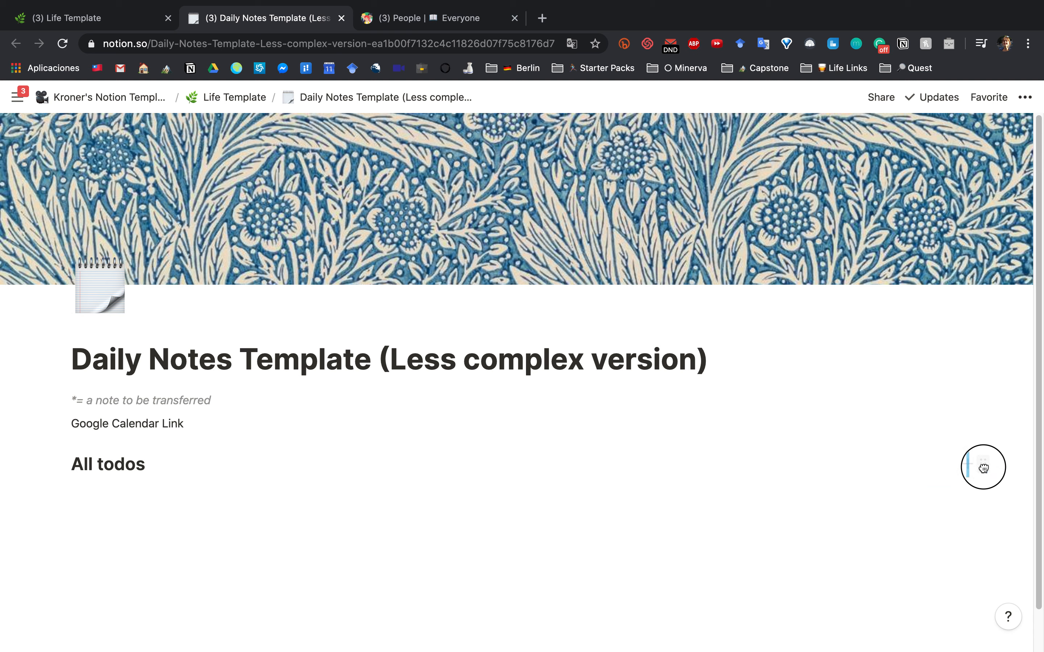
click(983, 468)
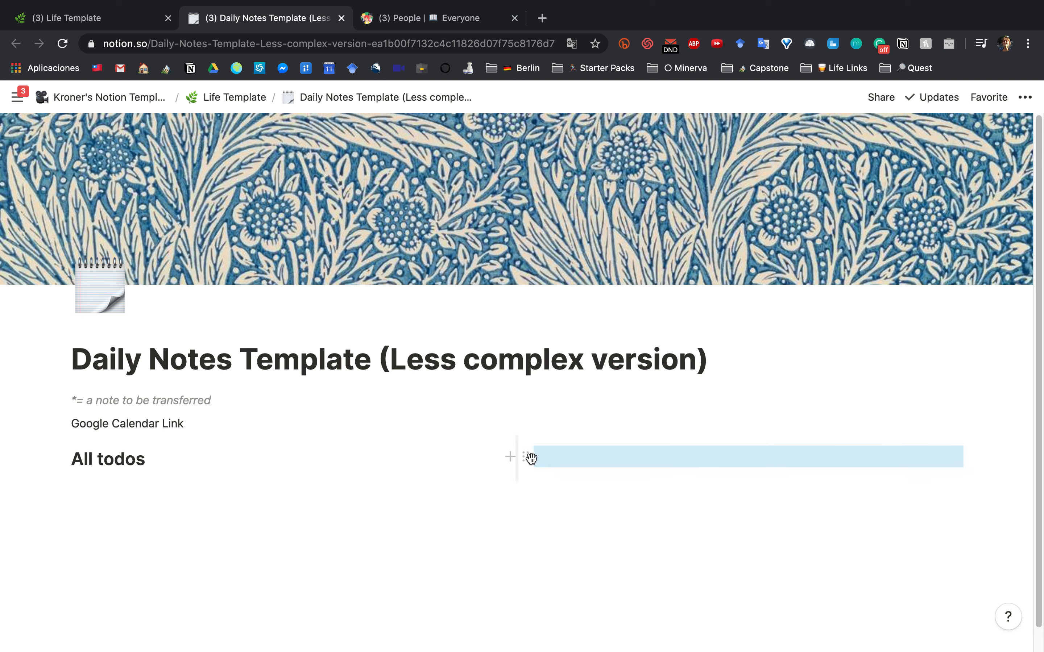
Step: Add the indented lines "kdvnj" and "skdjvn" under the Google Calendar Link line
click(233, 421)
key(Return)
key(Tab)
text(kdvnj)
key(Return)
text(skdjvn)
mouse_move(78, 470)
mouse_down()
mouse_move(110, 446)
mouse_move(927, 463)
mouse_move(962, 452)
mouse_move(286, 430)
mouse_move(89, 458)
mouse_up()
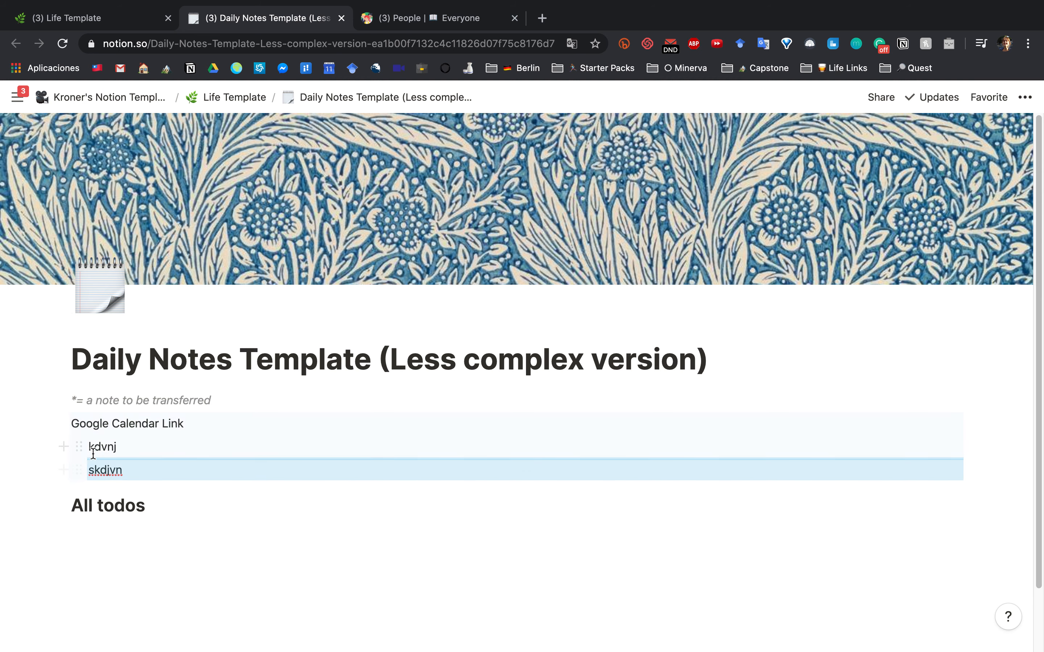
Step: Add a new line below "skdjvn", turn it into a subpage, and open that page
click(132, 474)
key(Return)
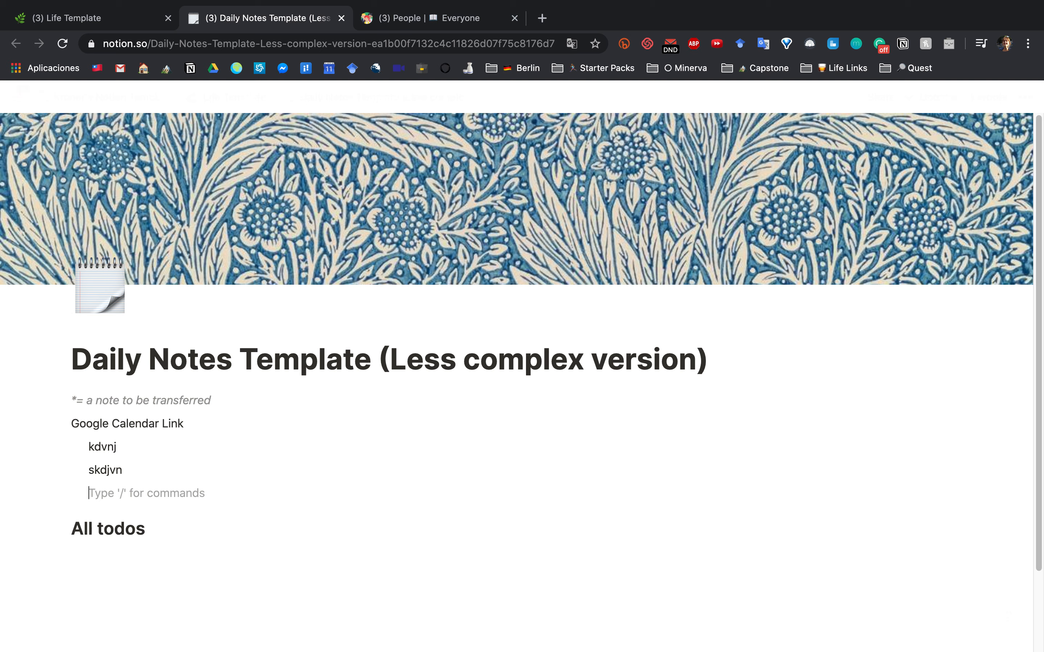
key(super+alt+9)
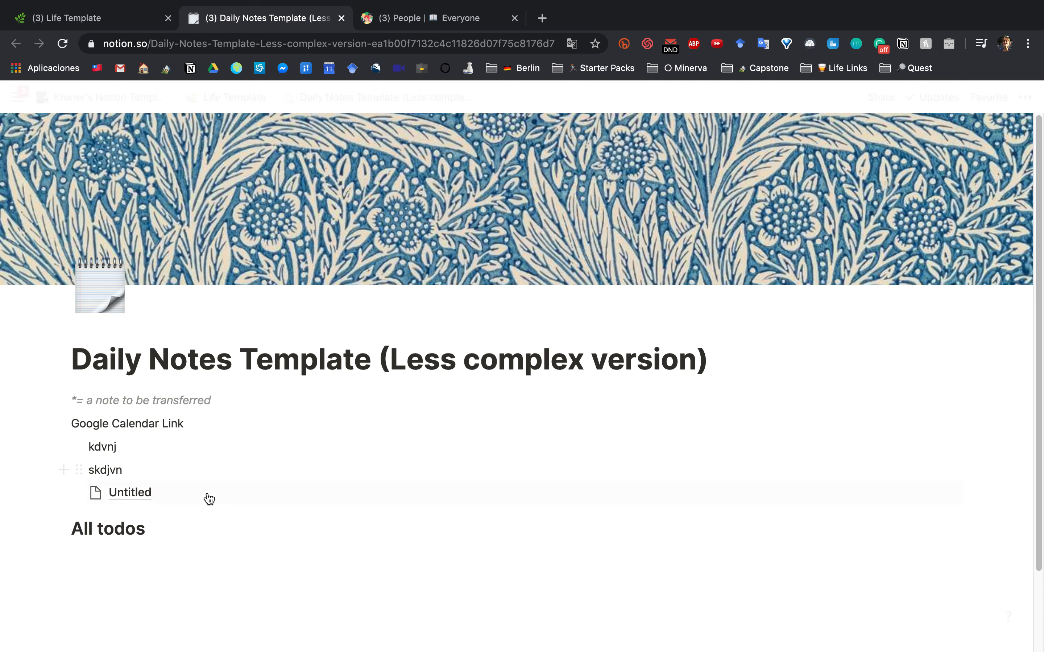
click(118, 501)
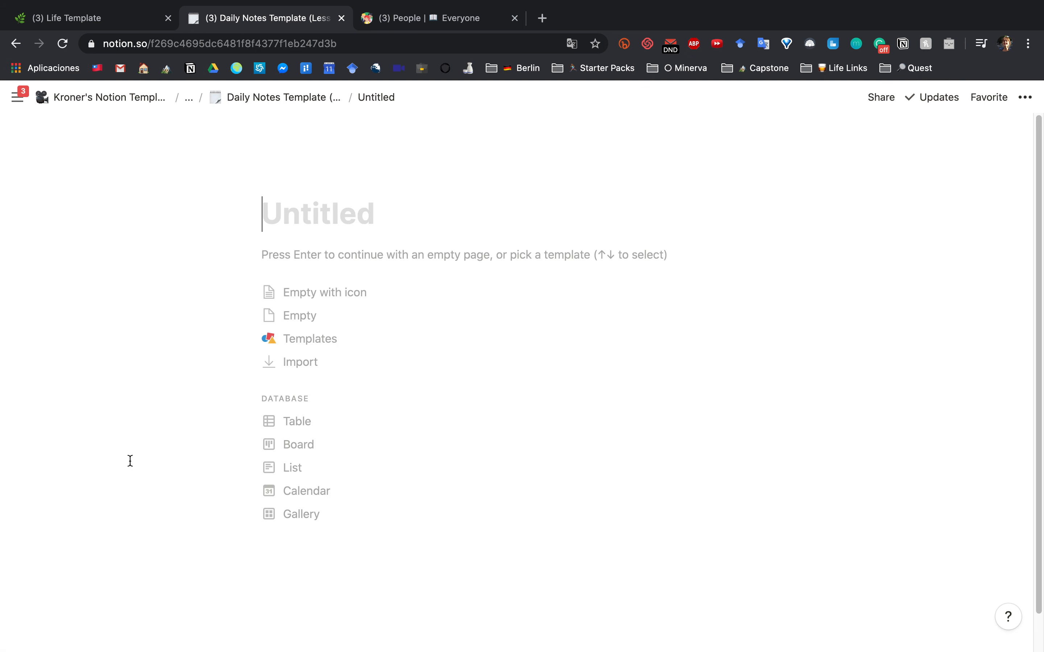
Step: Start the untitled subpage as an empty page, lay out empty bulleted items in two columns, and return to the Daily Notes template page
text(page)
key(BackSpace)
key(BackSpace)
key(BackSpace)
key(BackSpace)
key(Return)
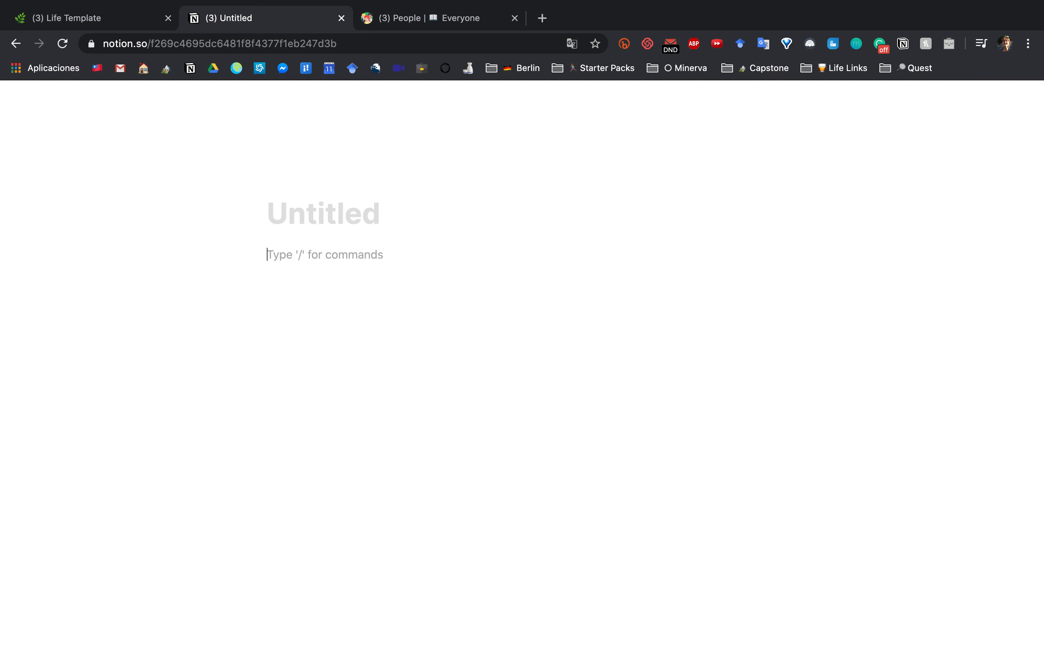
text(-)
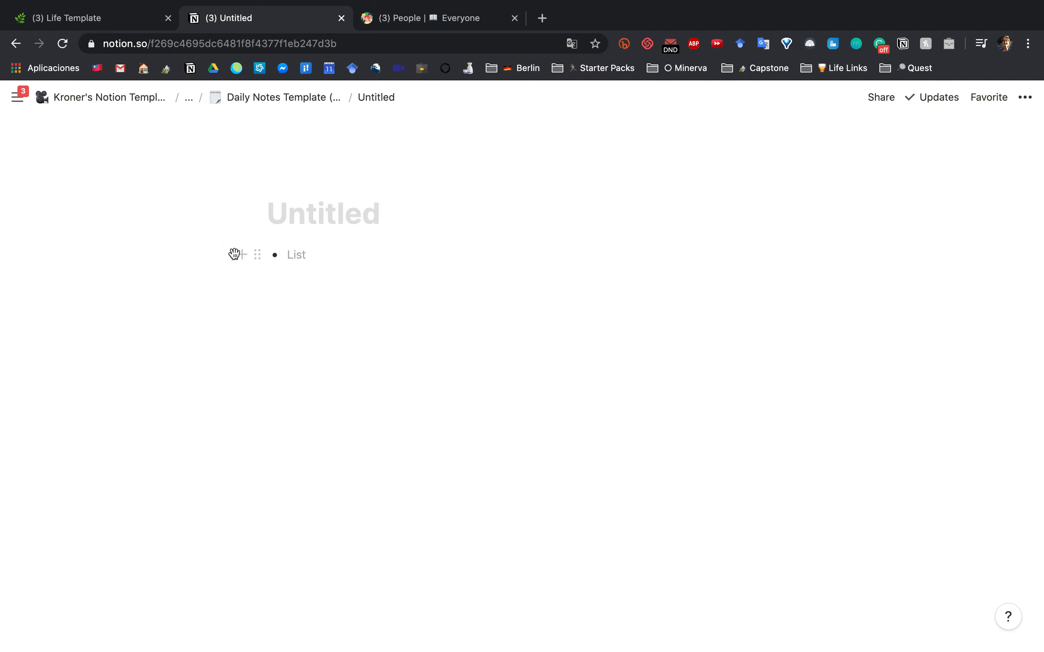
click(233, 254)
click(263, 279)
click(283, 98)
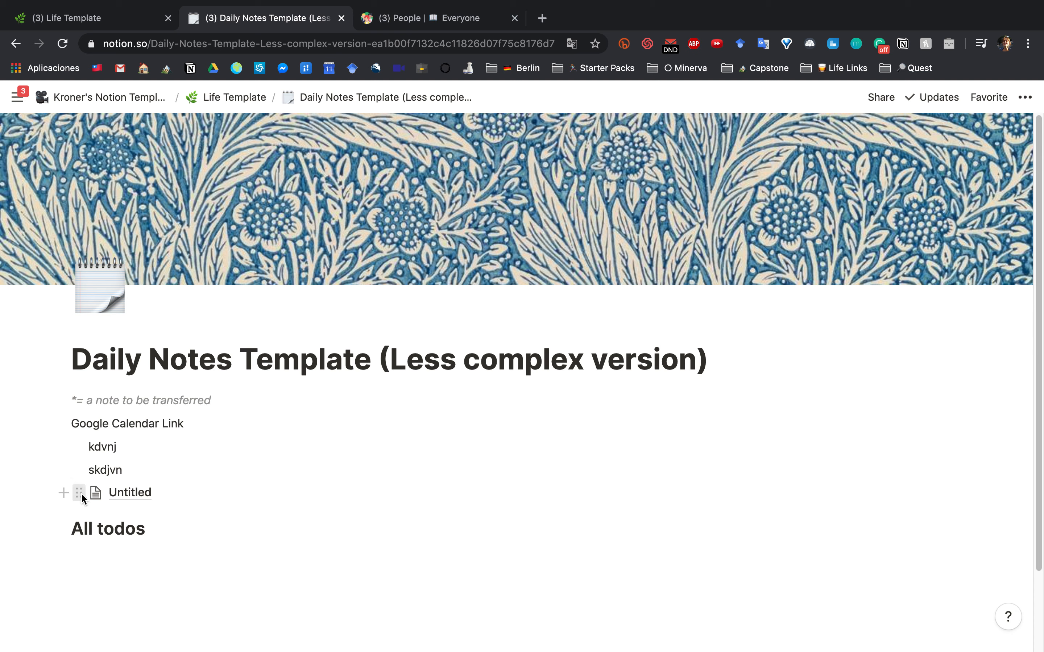
Step: Turn the untitled subpage below "skdjvn" into plain text
click(79, 493)
mouse_move(132, 462)
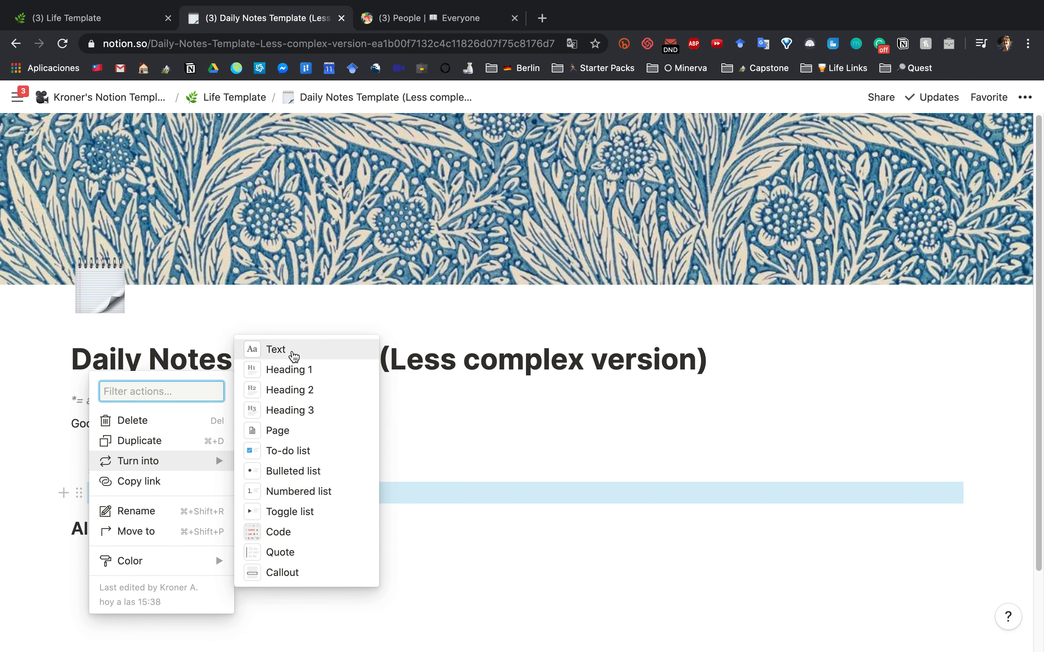
click(290, 350)
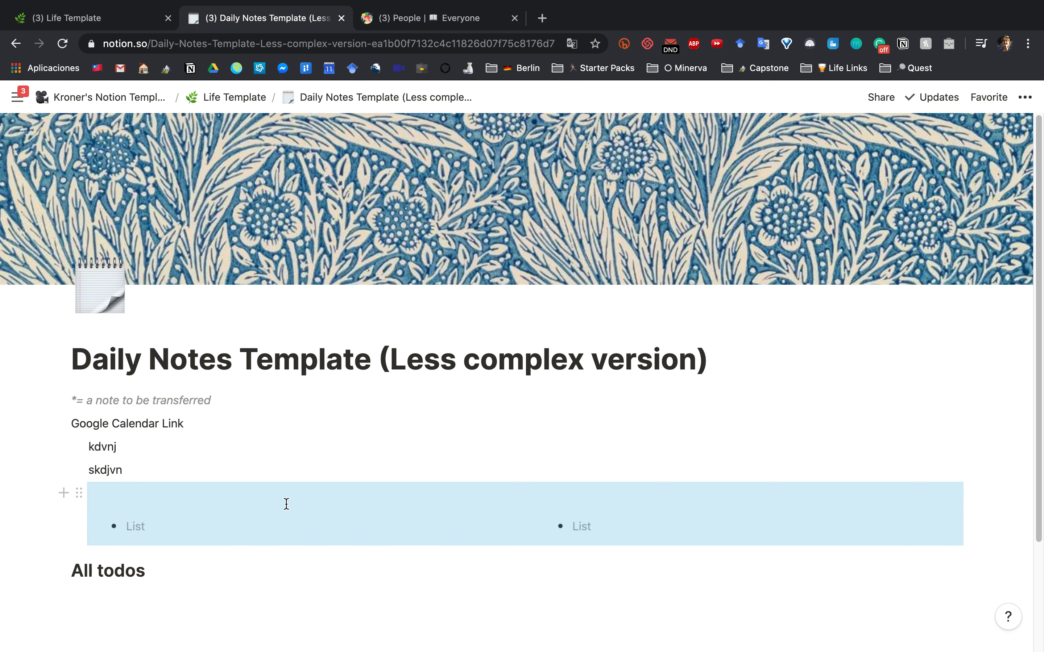
click(259, 496)
Step: Delete the two-column bulleted list block and the text of the "skdjvn" line
drag(572, 525, 126, 441)
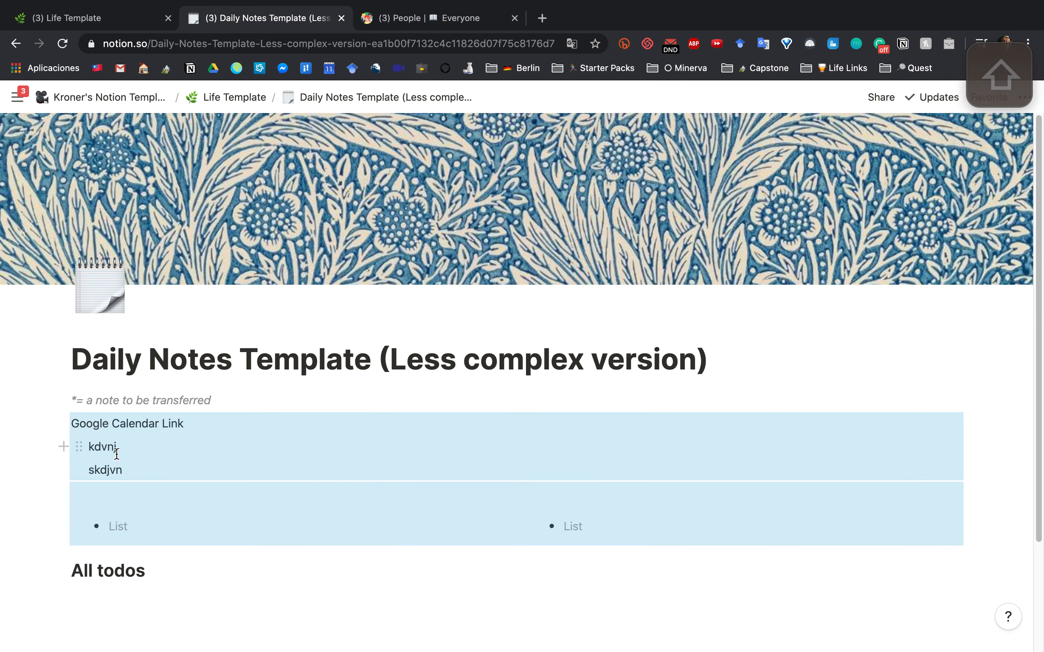
click(305, 512)
mouse_move(587, 523)
mouse_down()
mouse_move(108, 505)
mouse_move(98, 412)
mouse_move(104, 488)
mouse_up()
key(BackSpace)
key(BackSpace)
double_click(133, 469)
key(BackSpace)
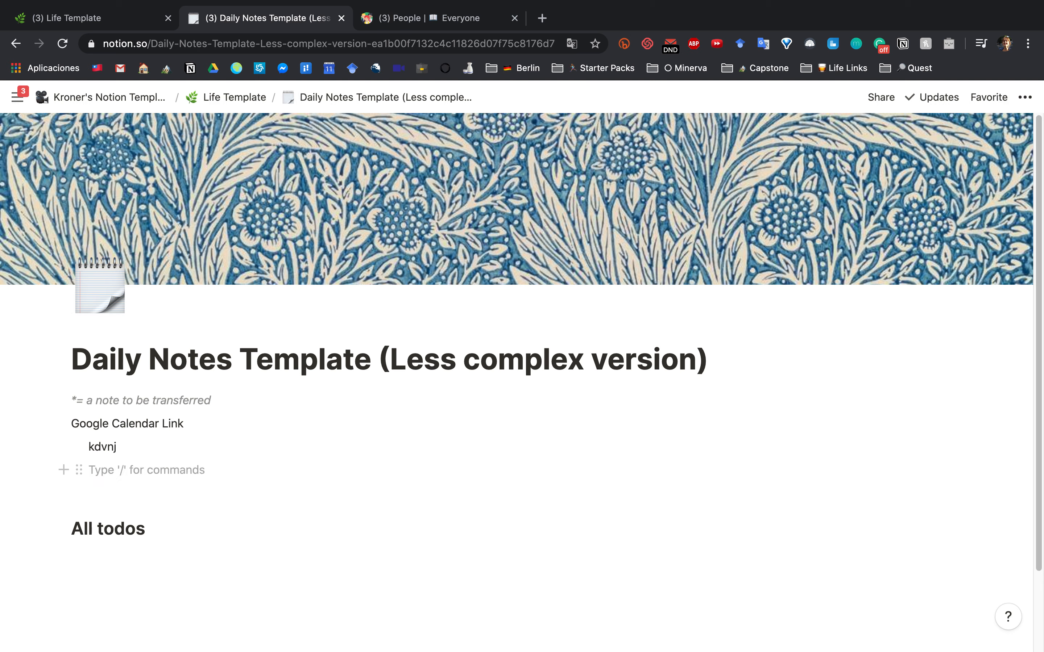
Step: Remove the "kdvnj" line and the empty lines between Google Calendar Link and the All todos heading
key(BackSpace)
key(BackSpace)
key(BackSpace)
key(BackSpace)
key(BackSpace)
key(BackSpace)
key(BackSpace)
key(Return)
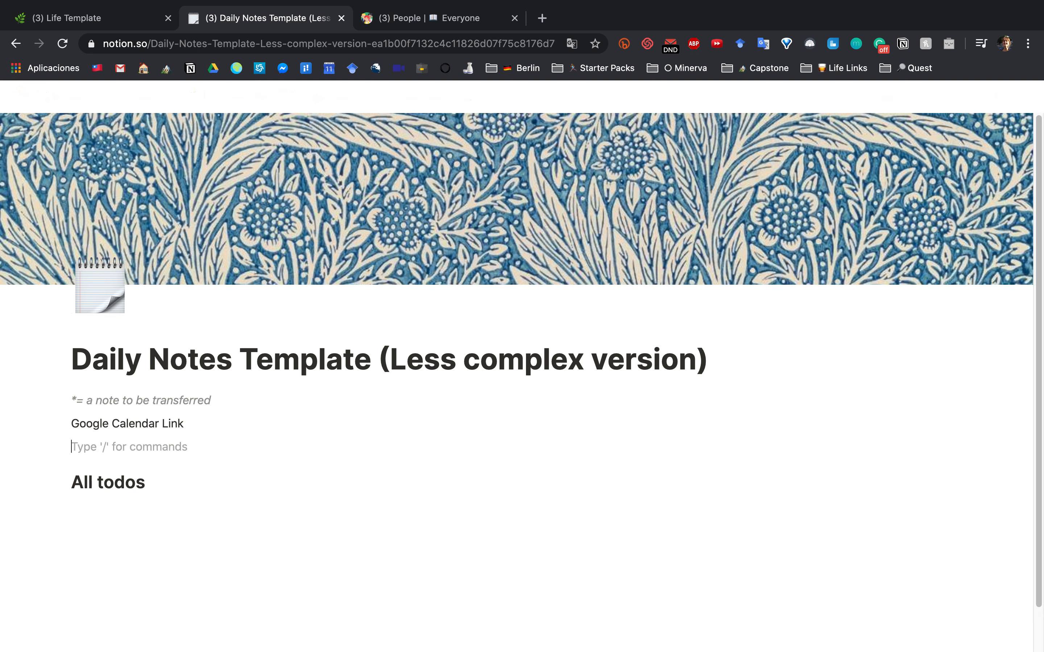
key(BackSpace)
Step: Check the second column's heading in the YouTube reference video and write "Month, Year" as the matching heading beside All todos in Notion
click(779, 453)
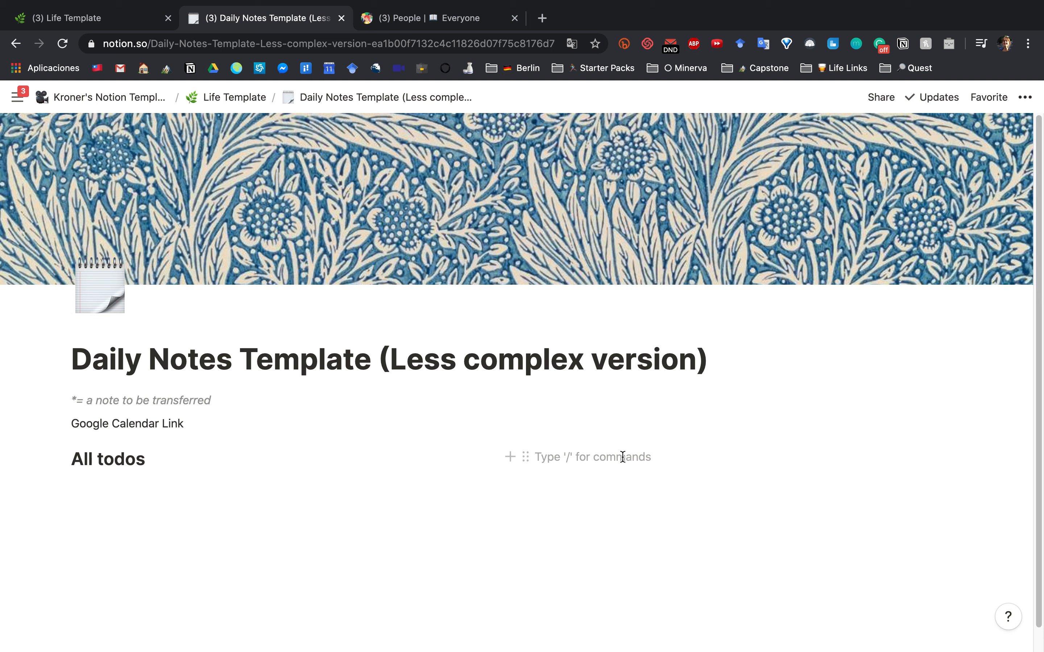
key(super+grave)
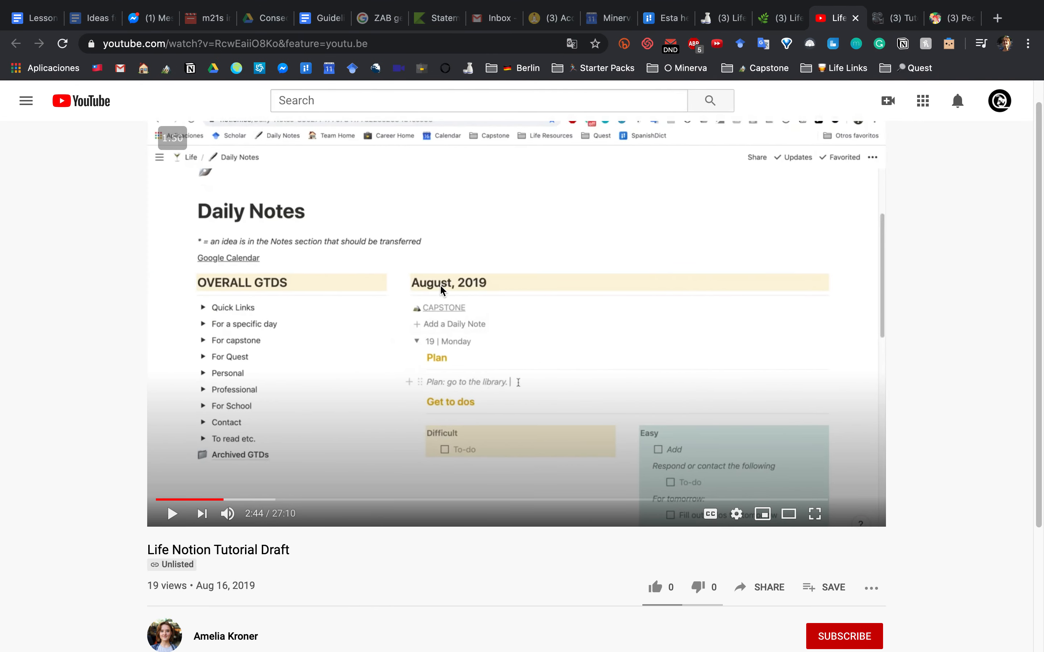
key(ctrl+Right)
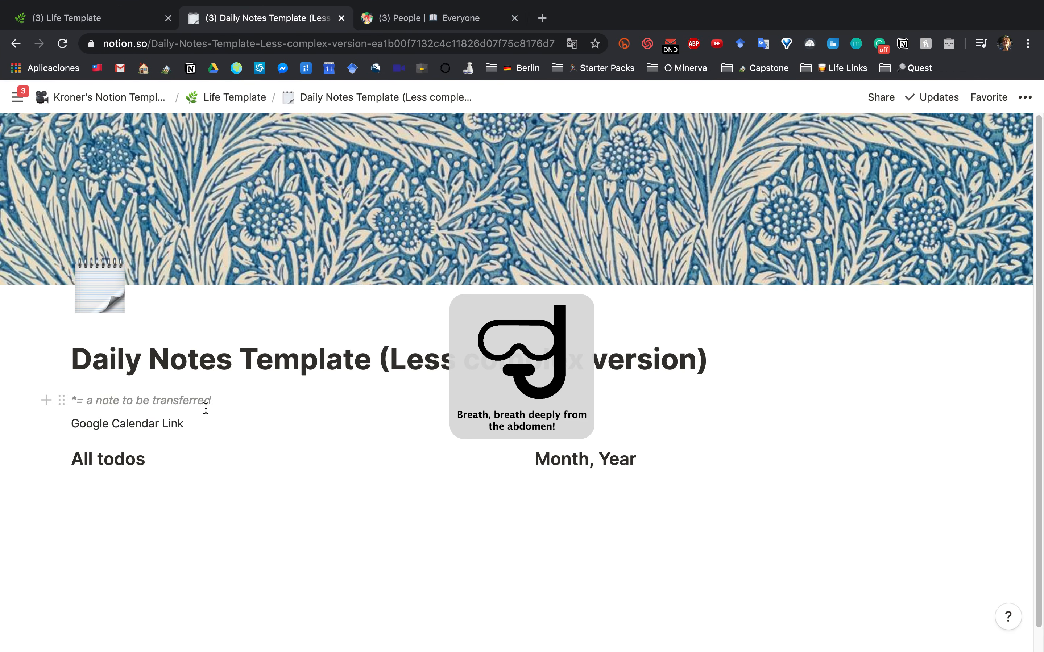
Step: Give both column headings a light blue background and make the All todos column narrower than the Month, Year column
click(152, 466)
drag(518, 436, 354, 436)
Step: Add a divider line below the All todos heading and another below the Month, Year heading
click(216, 459)
key(Return)
text(-)
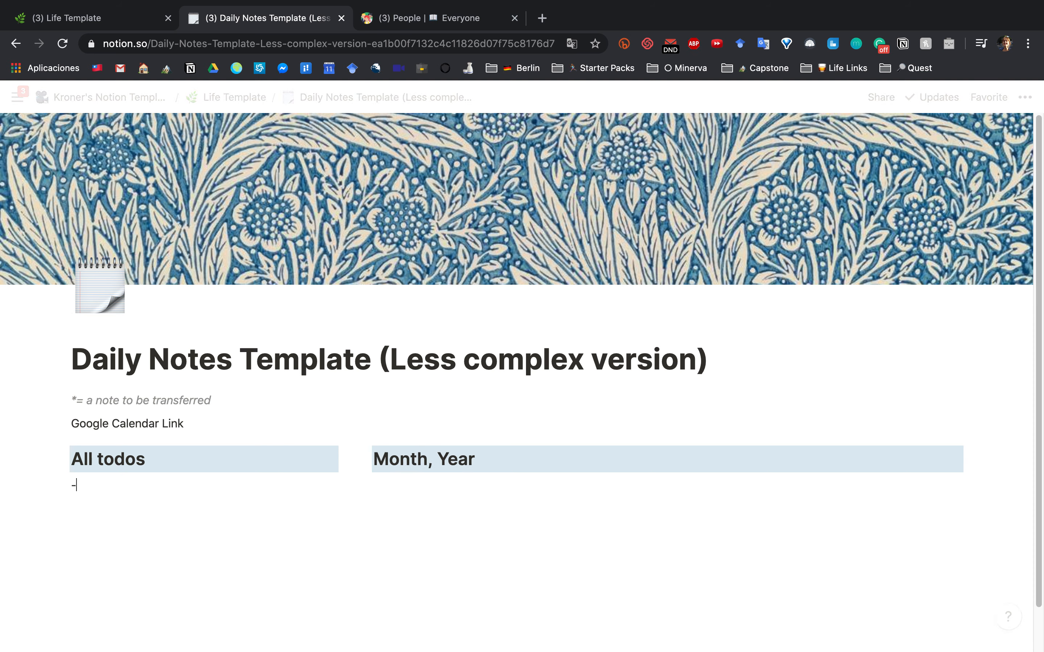
key(BackSpace)
click(587, 452)
key(Return)
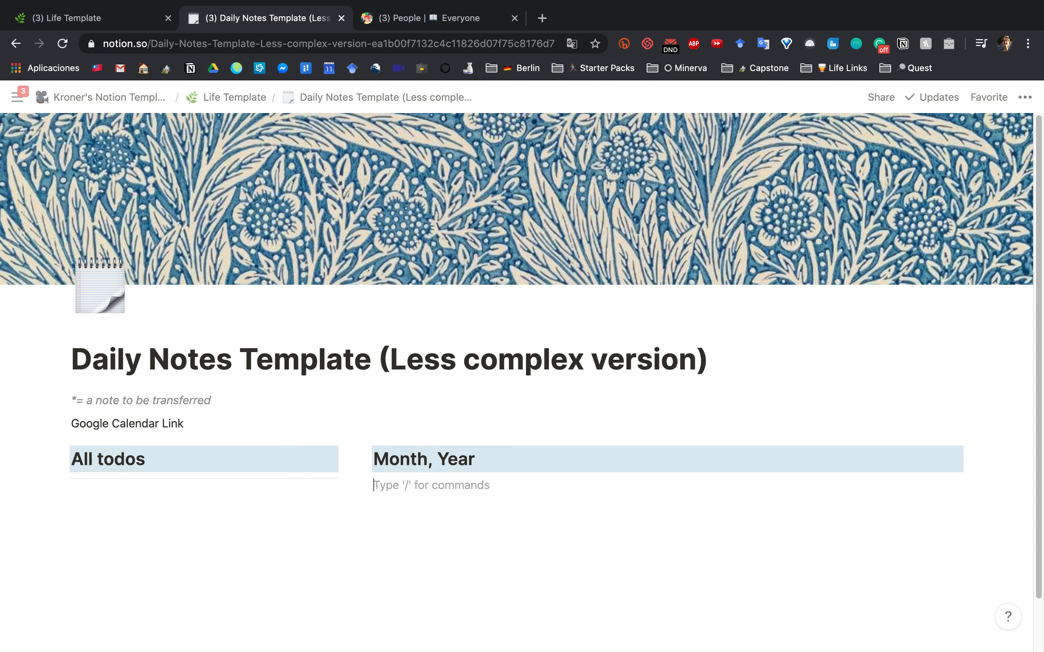
text(---)
Step: Add the toggle list items "Professional", "Personal" and "Academics" below the All todos divider
scroll(492, 521, down, 2)
click(216, 448)
text(> )
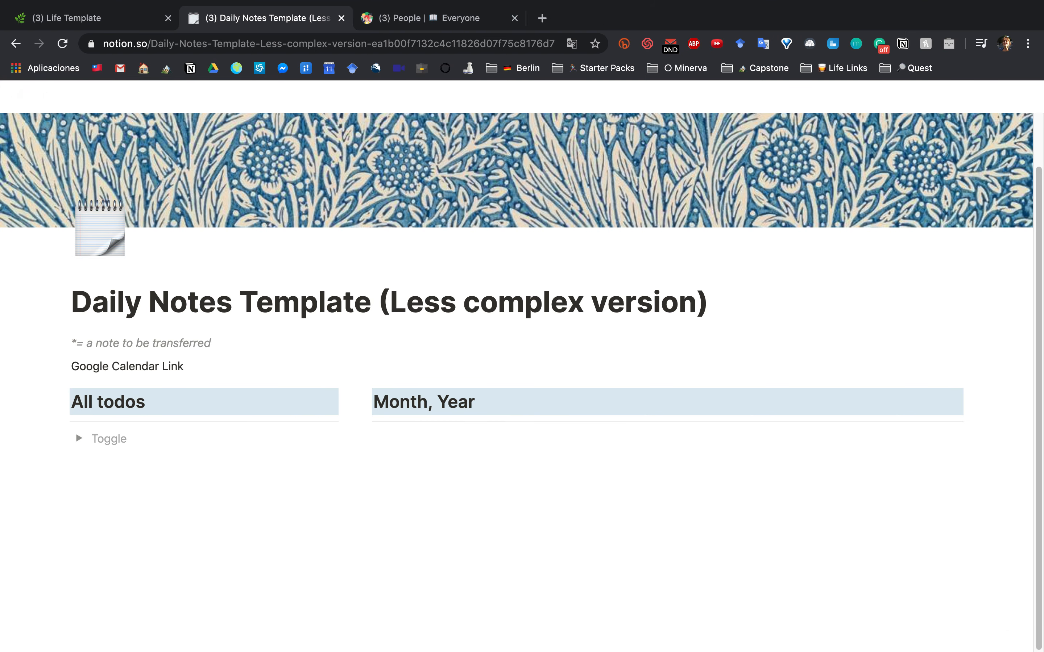
text(Professional)
key(Return)
text(Personal)
key(Return)
Step: Insert a subpage below the All todos toggles, return to the template page, and delete the extra untitled subpage
text(/page)
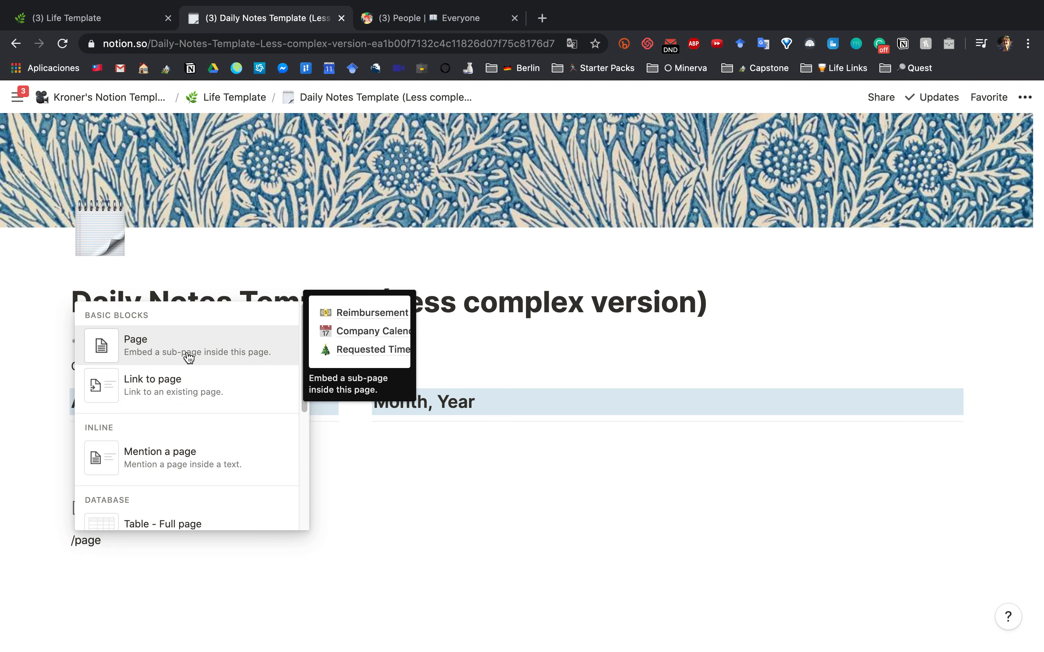
click(108, 351)
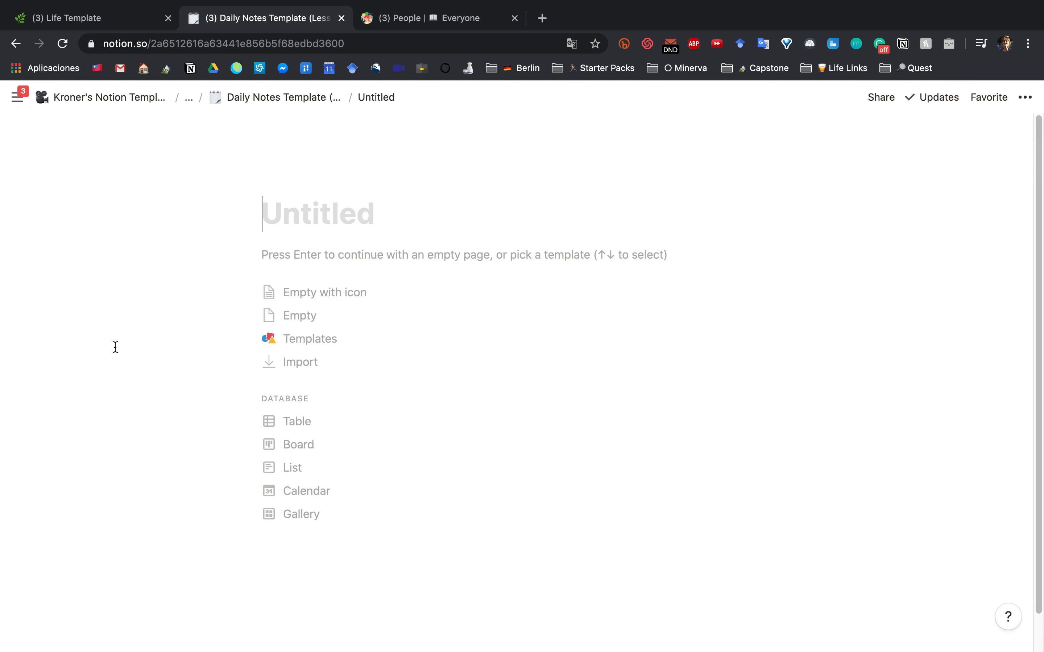
click(271, 98)
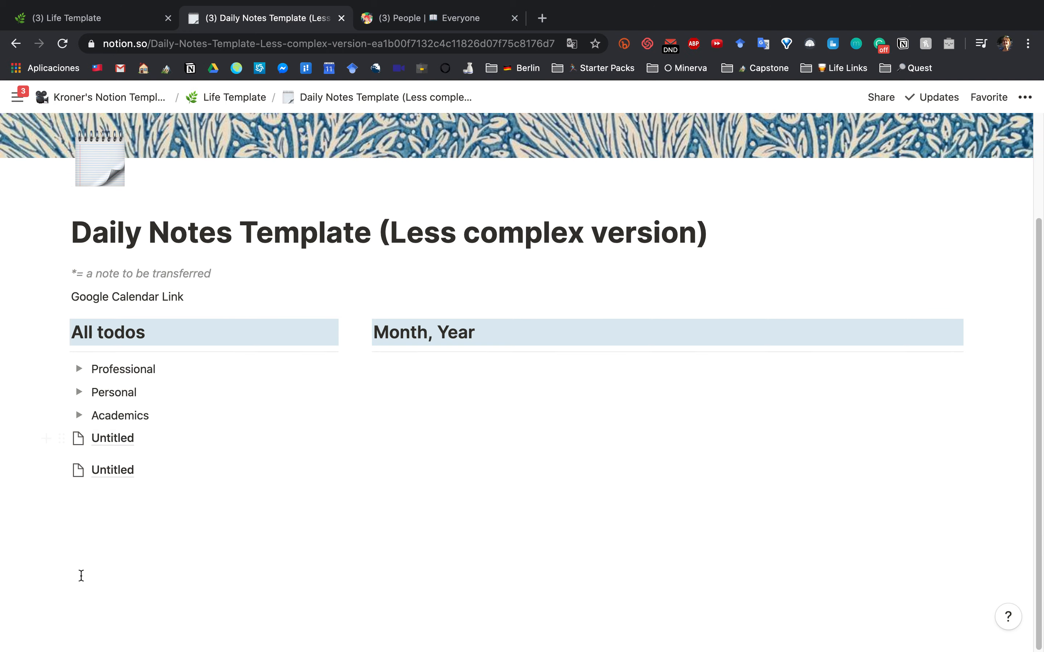
drag(81, 575, 84, 466)
key(BackSpace)
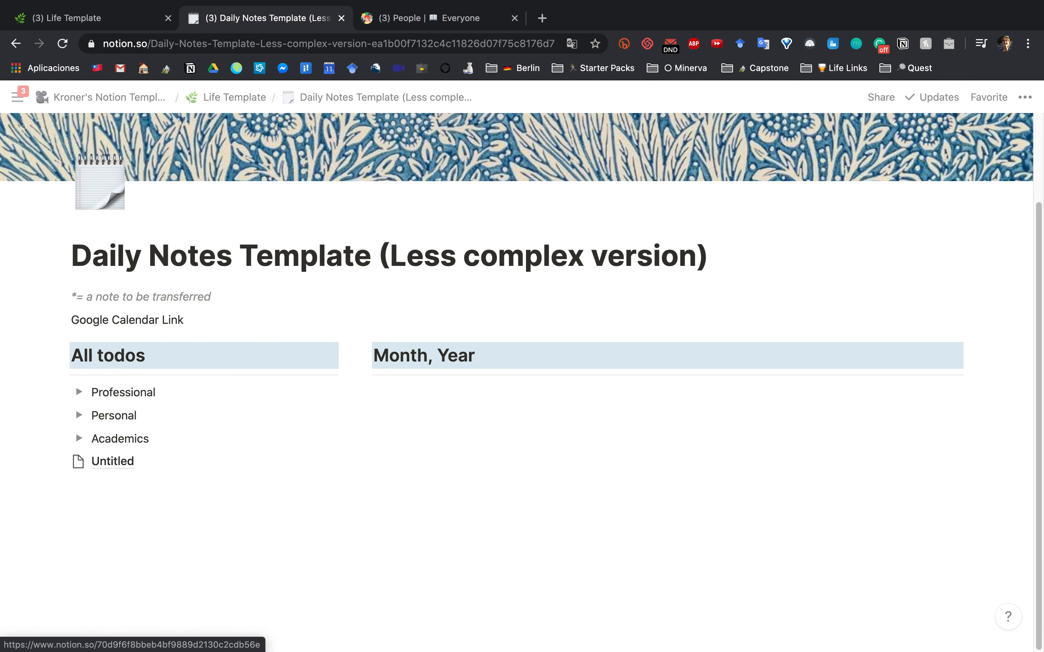
Step: Give the untitled subpage under Academics a folder icon and rename it "Archive"
click(78, 462)
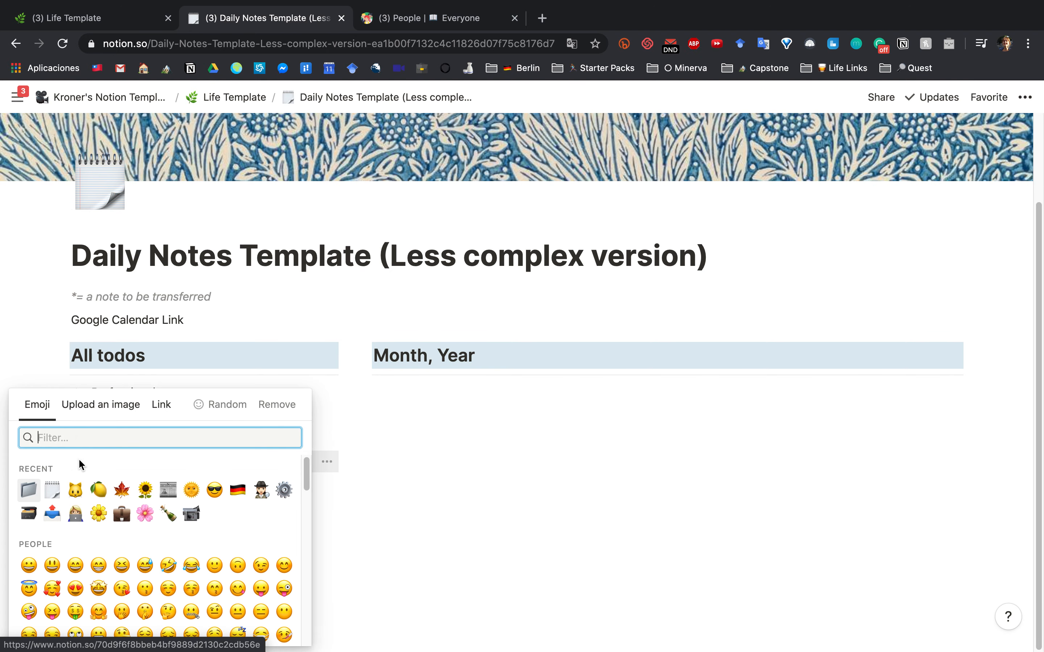
click(28, 490)
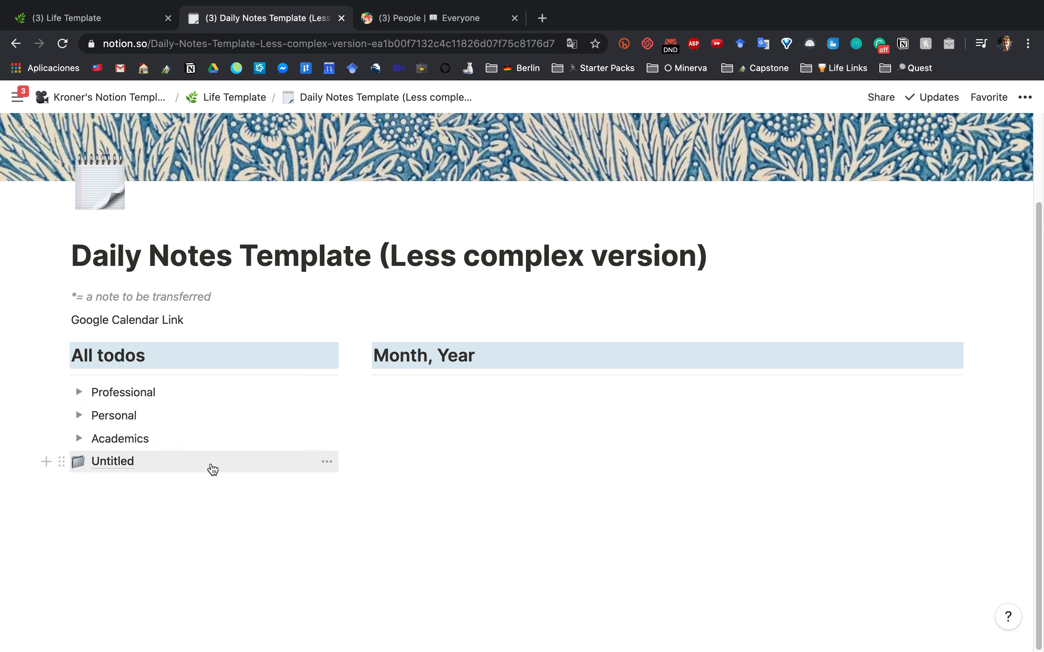
drag(134, 499, 85, 462)
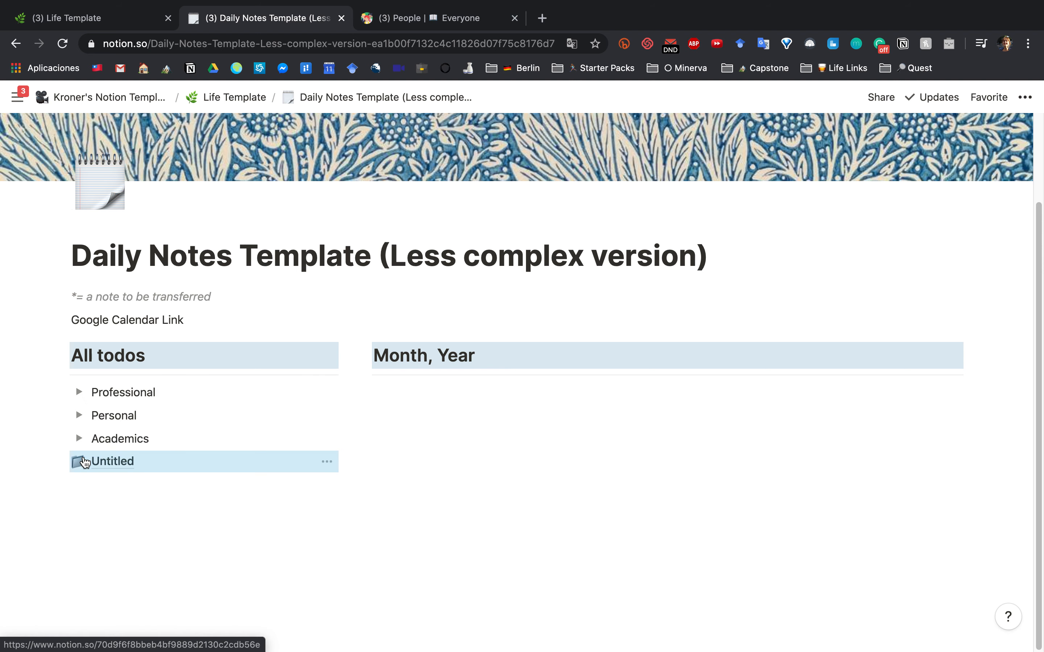
key(super+shift+r)
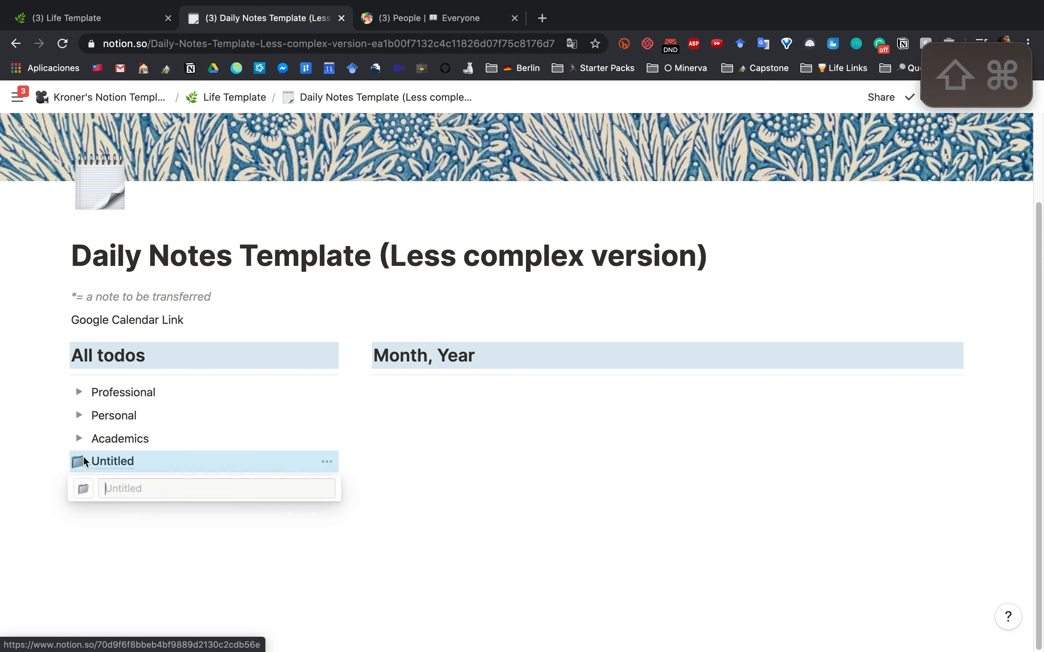
text(Archive)
key(Return)
Step: Insert a template button below the Month, Year divider
drag(467, 431, 396, 387)
key(BackSpace)
click(426, 385)
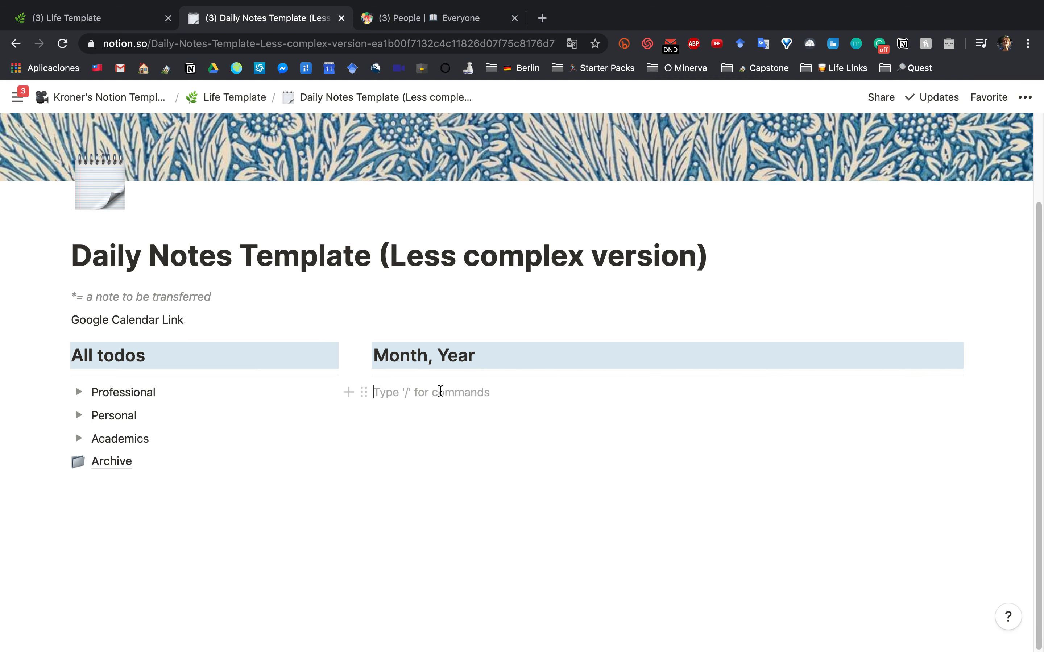
text(/templ)
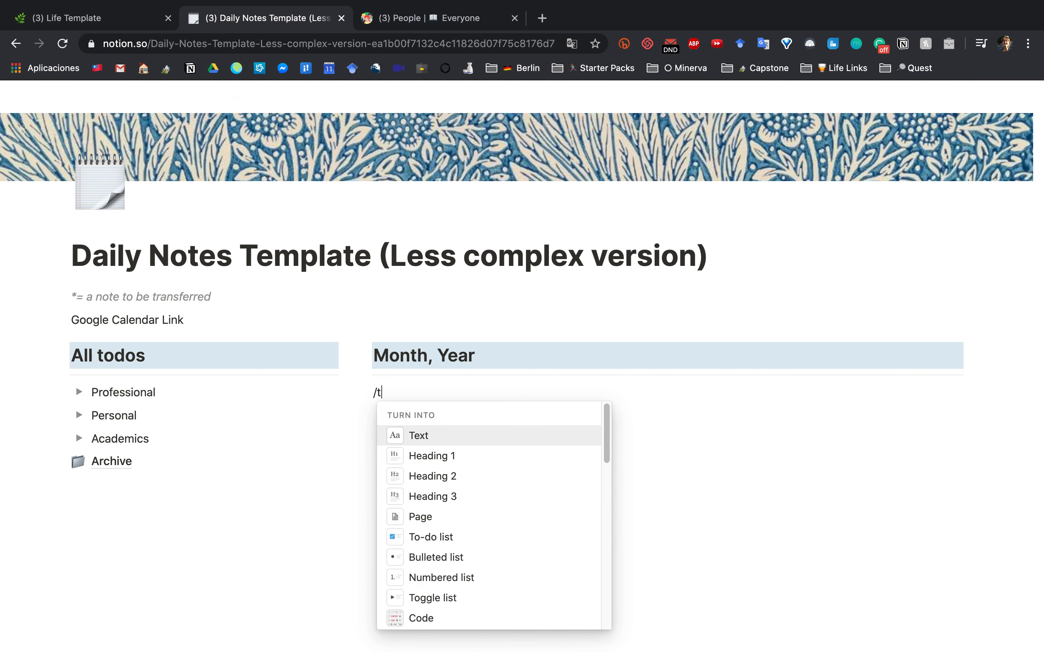
key(Return)
Step: Fill the button's template with numbered items "owjnv" and "kdjvndf" plus the nested item "wekj", and close its configuration
text(1. owjnv)
key(Return)
text(kdjvndf)
key(Return)
key(Tab)
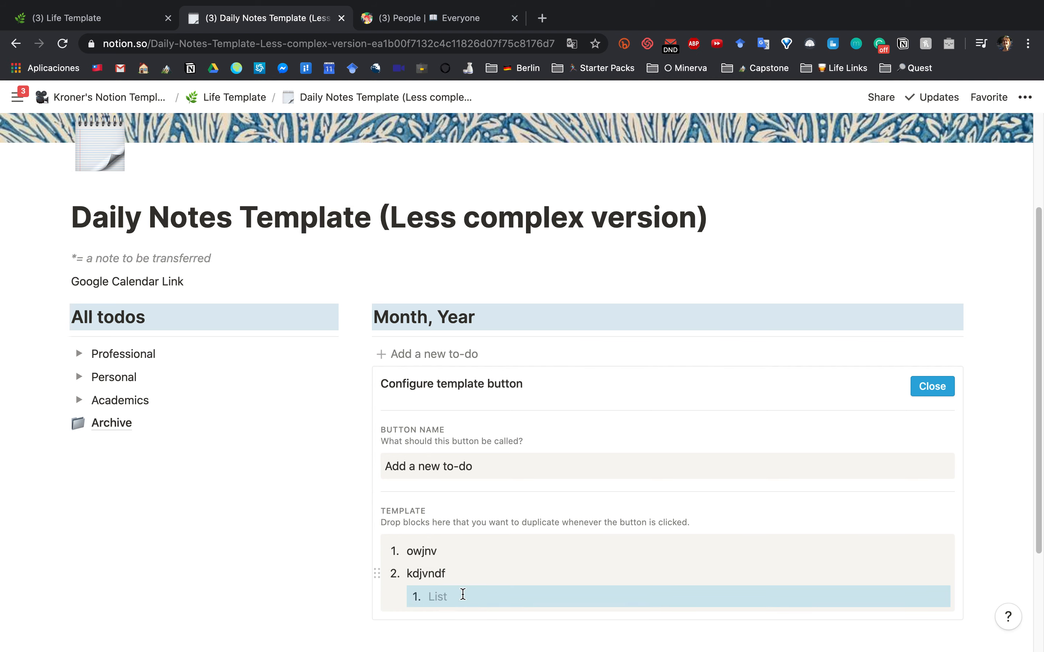
text(wekj)
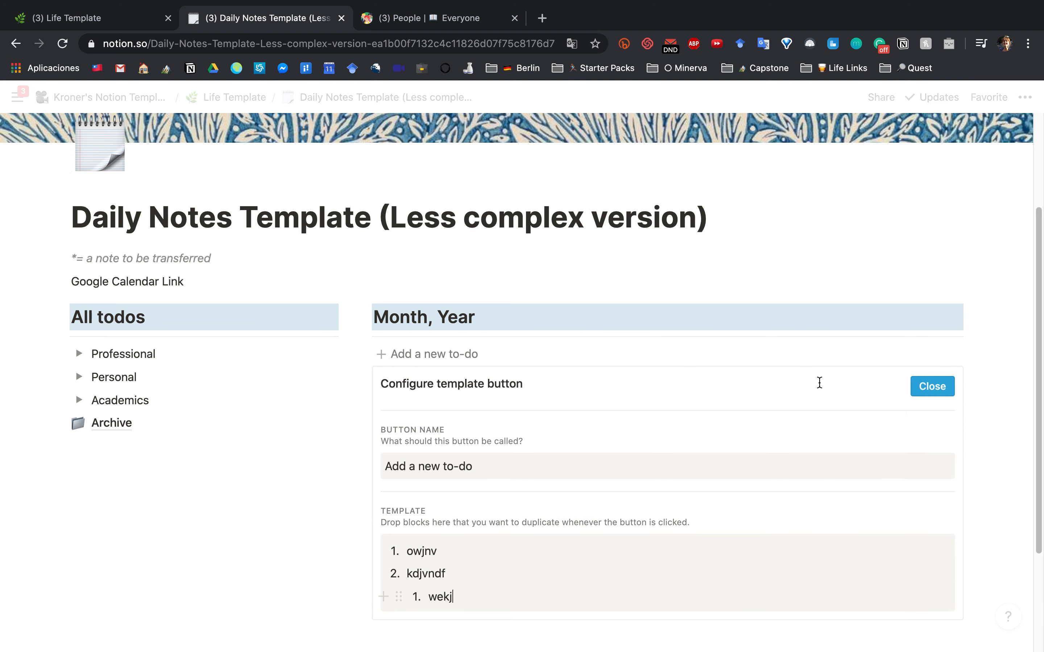
click(928, 386)
Step: Test the Add a new to-do button three times and delete all the list items it inserts
click(443, 407)
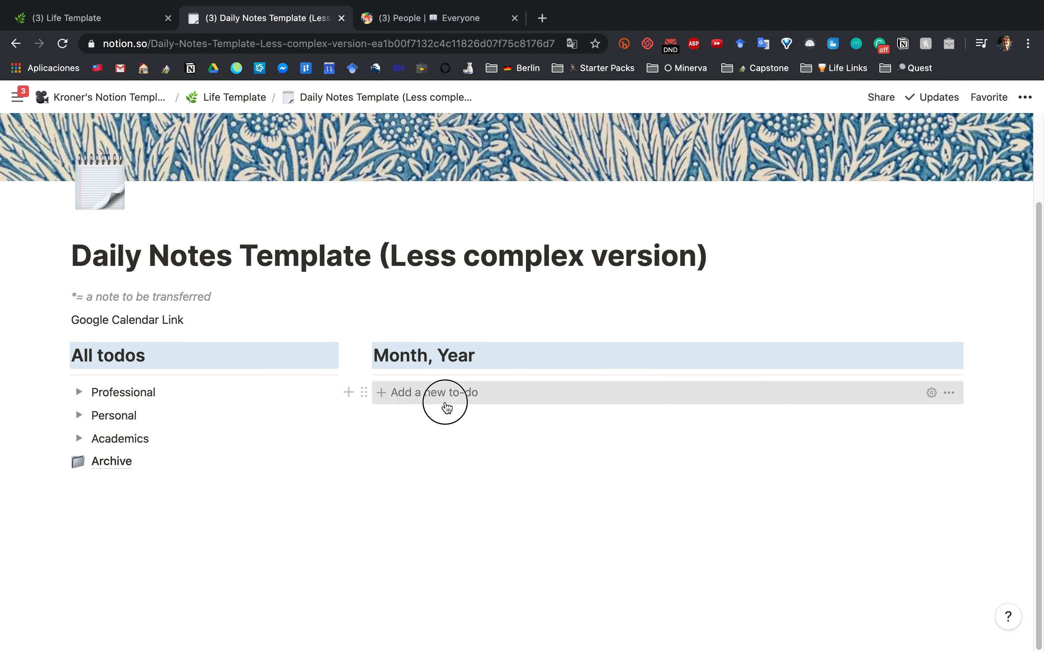
click(434, 460)
click(434, 530)
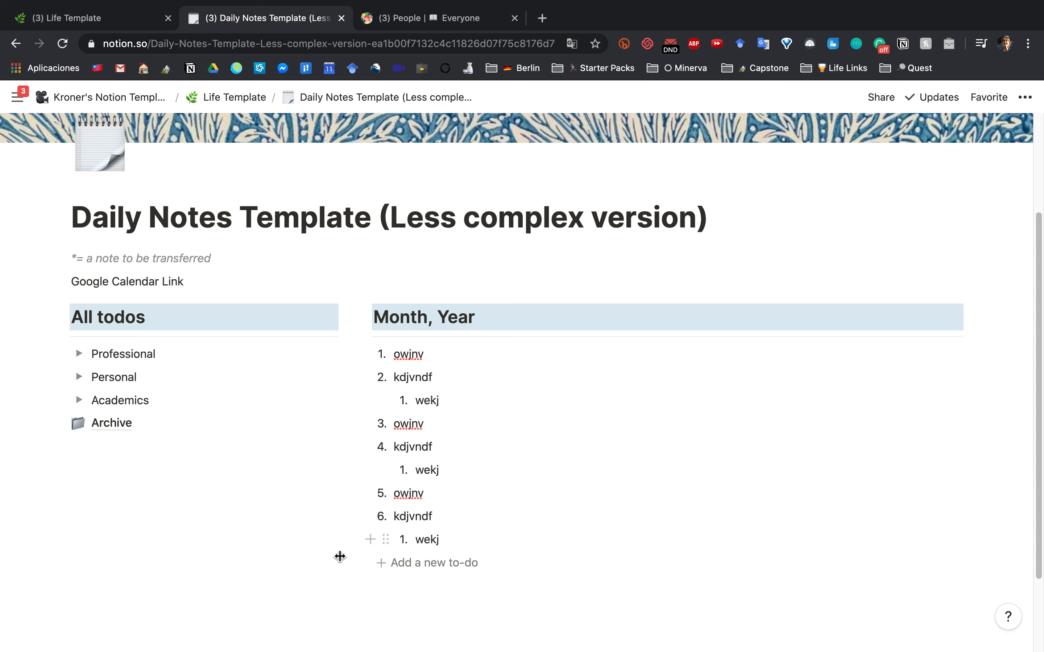
drag(949, 539, 396, 354)
key(BackSpace)
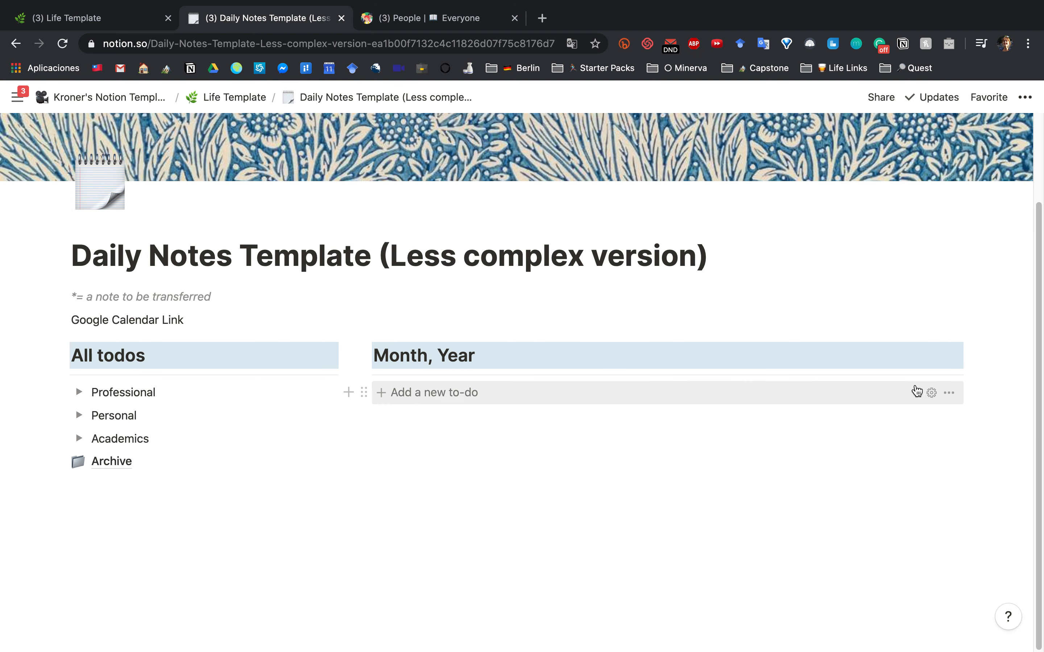
Step: Reopen the template button's configuration and rename the button "Add New Day's Note"
click(929, 394)
scroll(660, 406, down, 4)
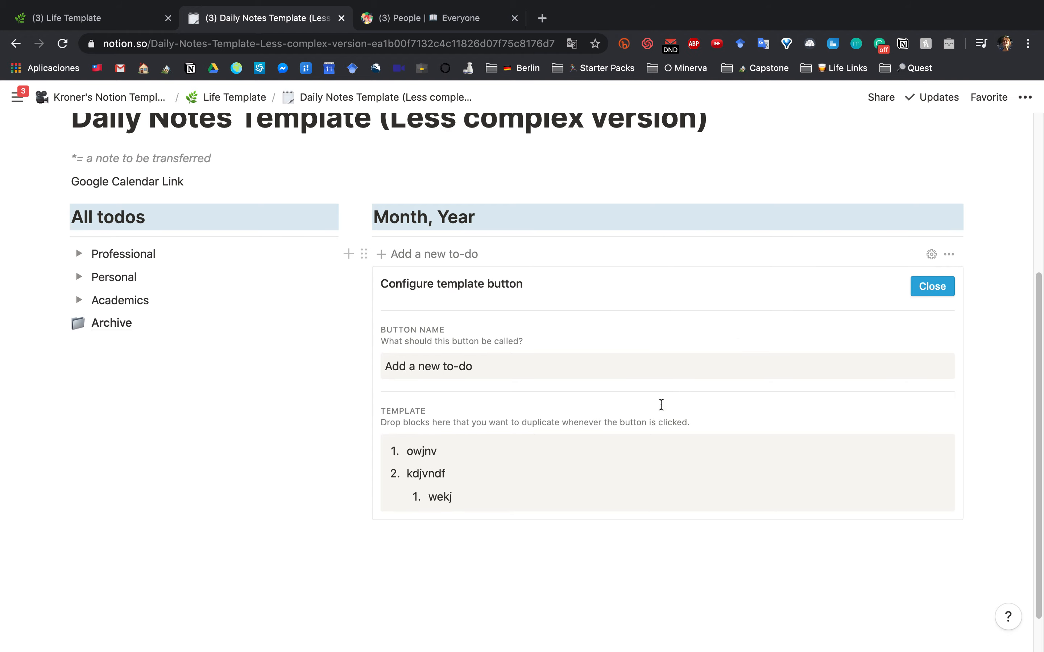
click(489, 349)
key(super+a)
key(BackSpace)
text(Add New )
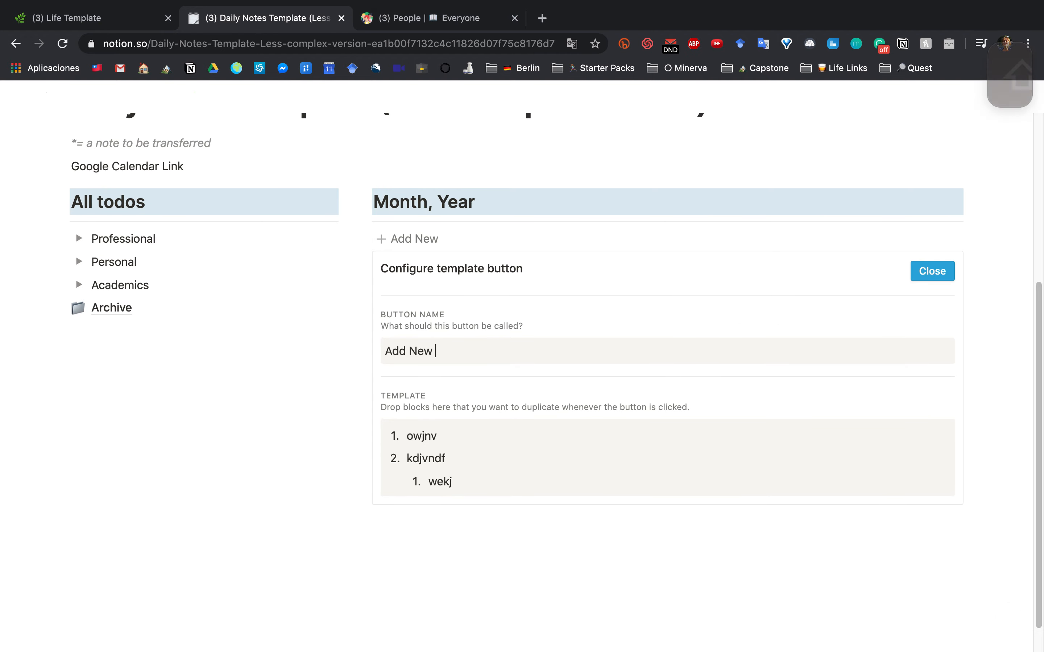
text(Day's Note)
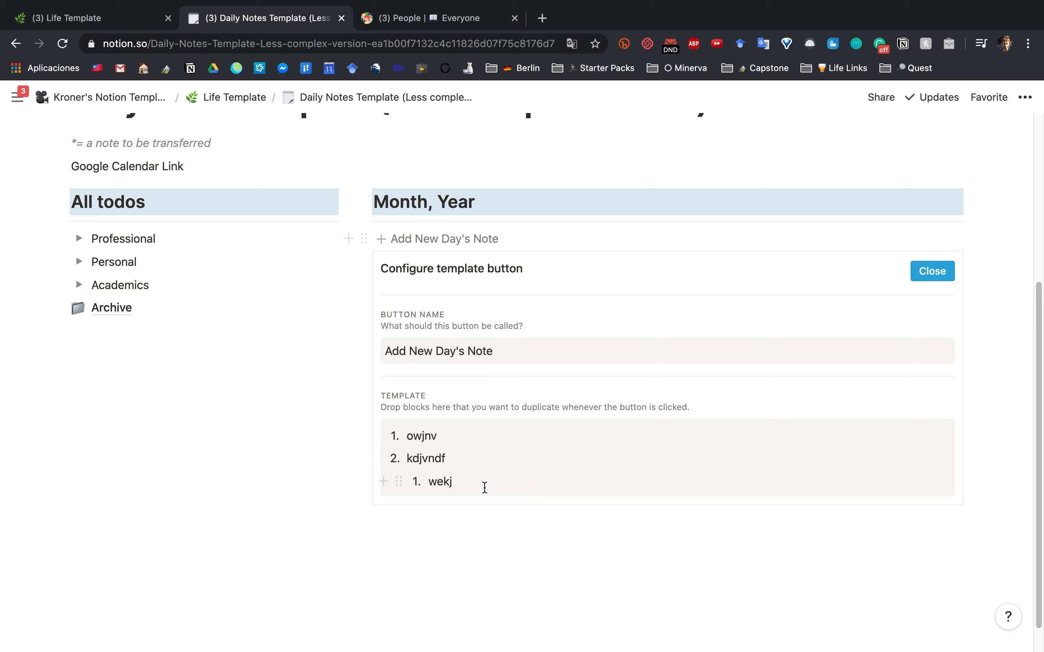
Step: Clear the sample numbered list from the button's template and check the daily note layout in the YouTube reference video
drag(484, 486, 413, 439)
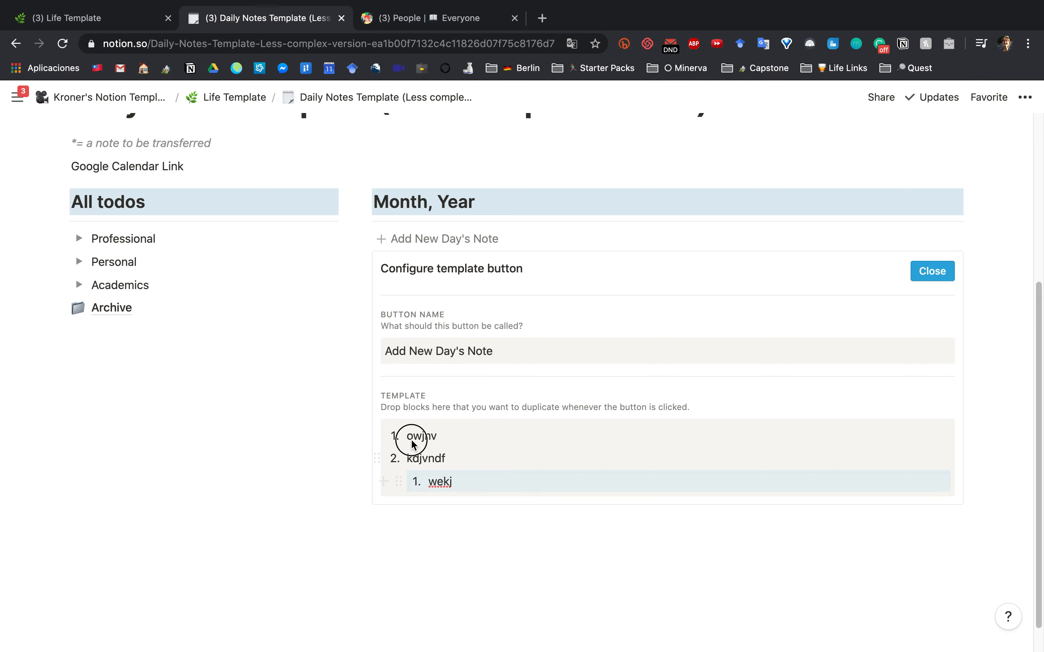
key(BackSpace)
key(ctrl+Left)
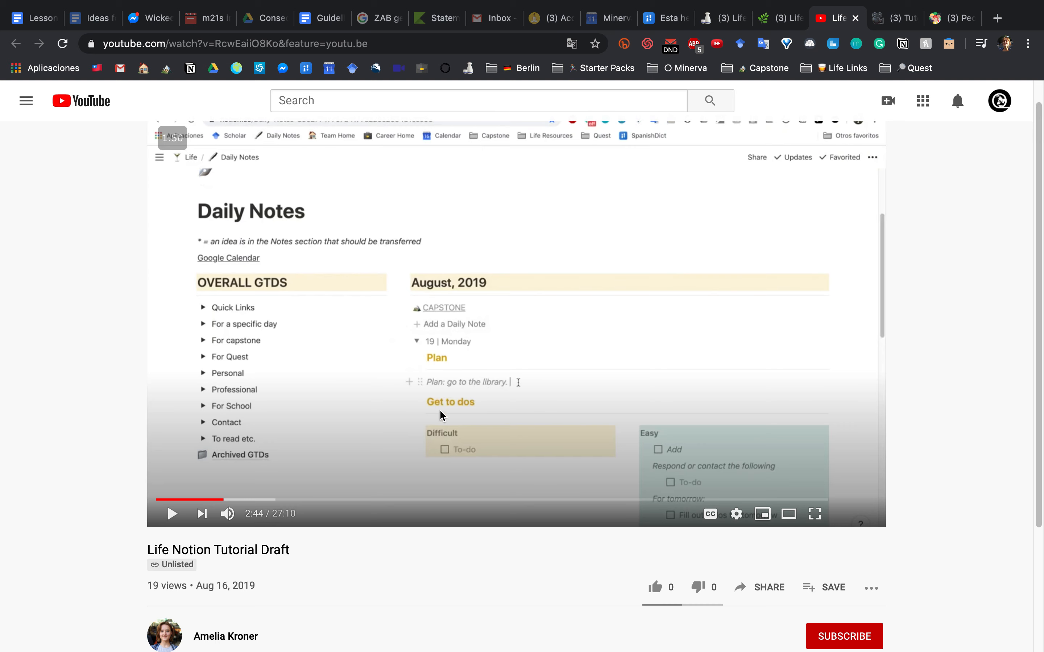
scroll(442, 415, down, 2)
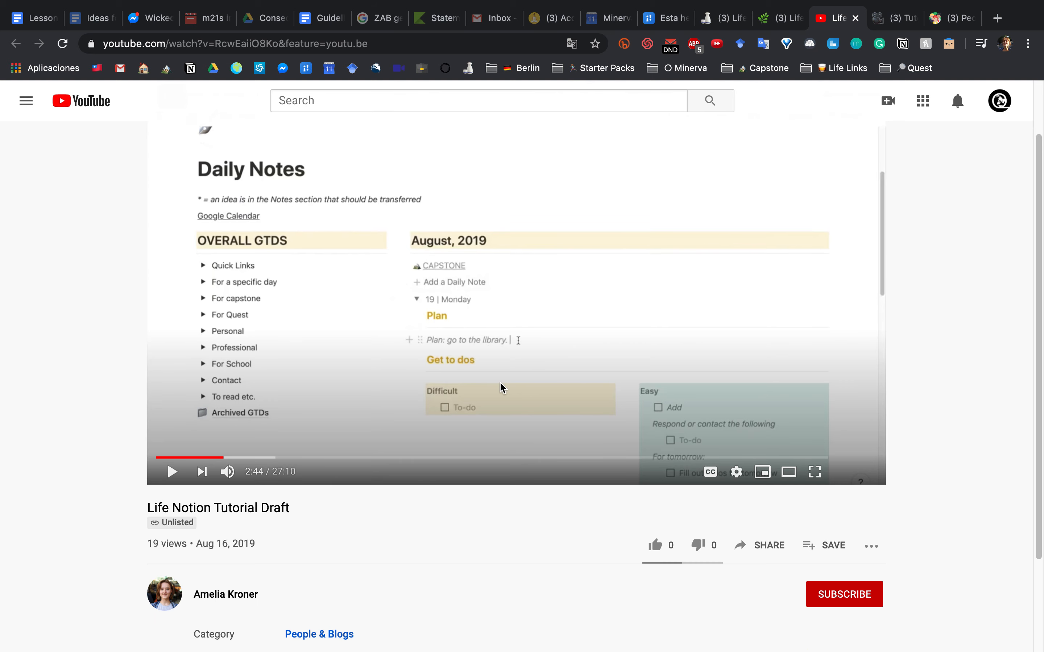
Step: Return to the Notion page and add the heading "Plan" with a divider beneath it to the Add New Day's Note button's template
key(ctrl+Right)
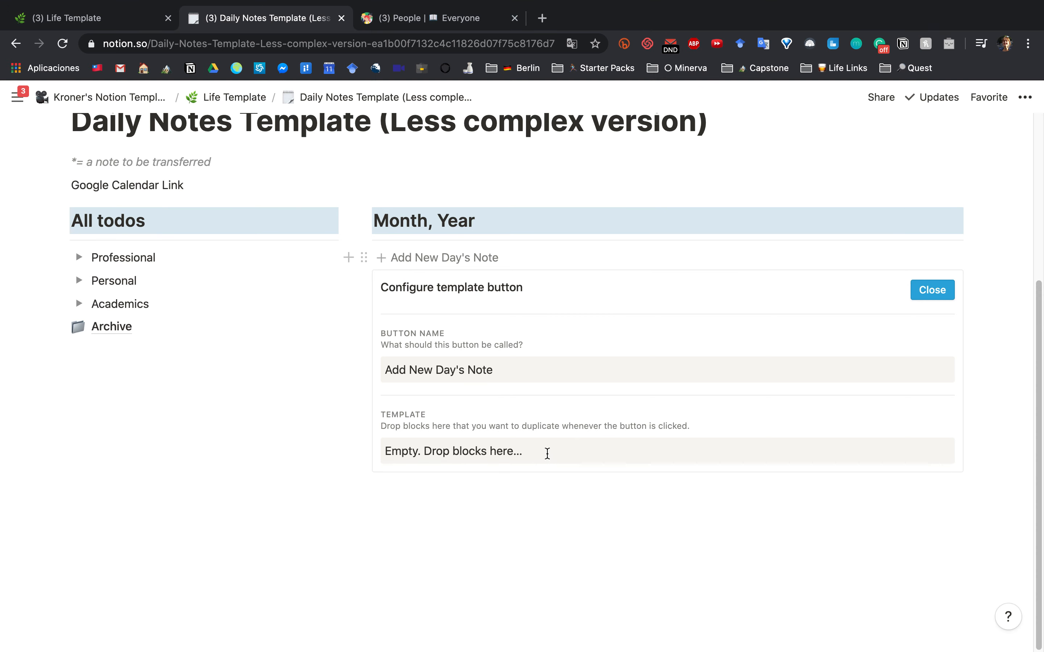
key(Escape)
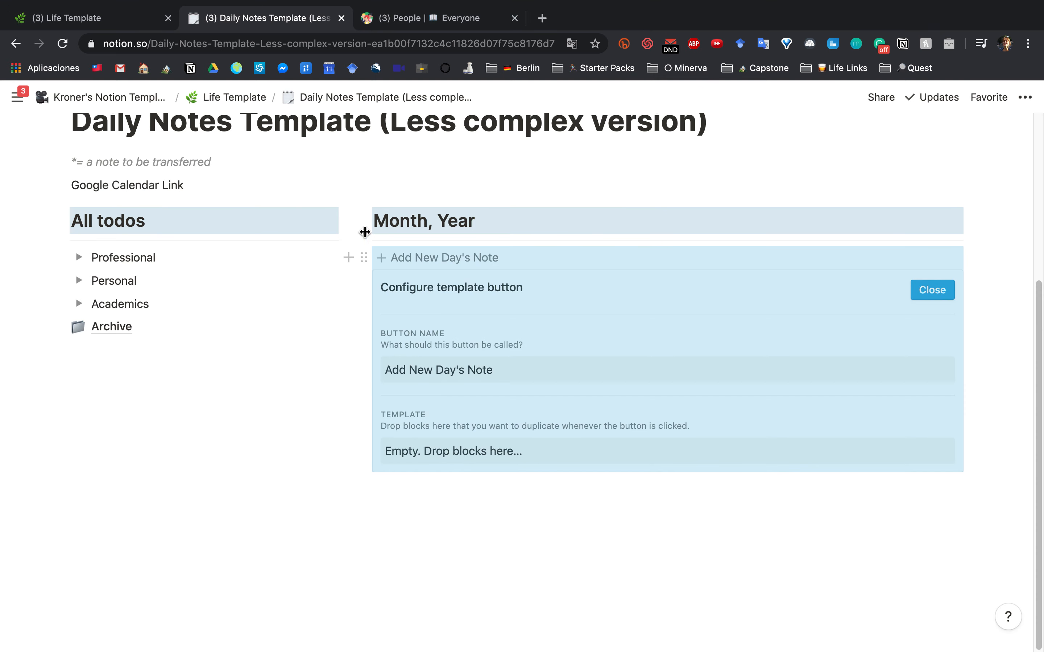
click(445, 575)
drag(361, 466, 411, 430)
text(Plan)
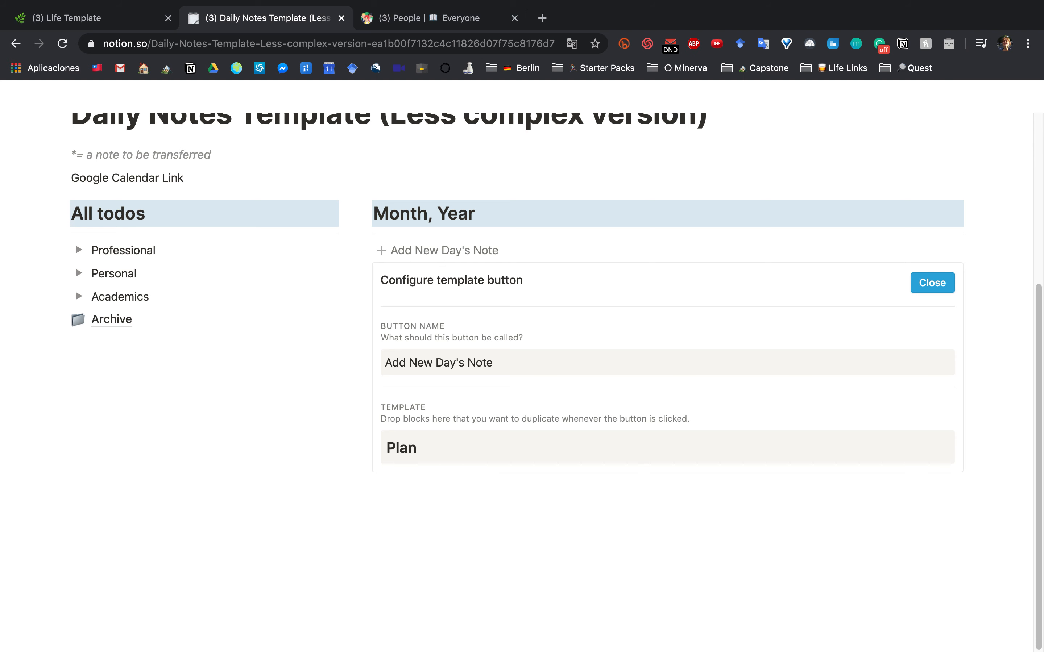
key(Return)
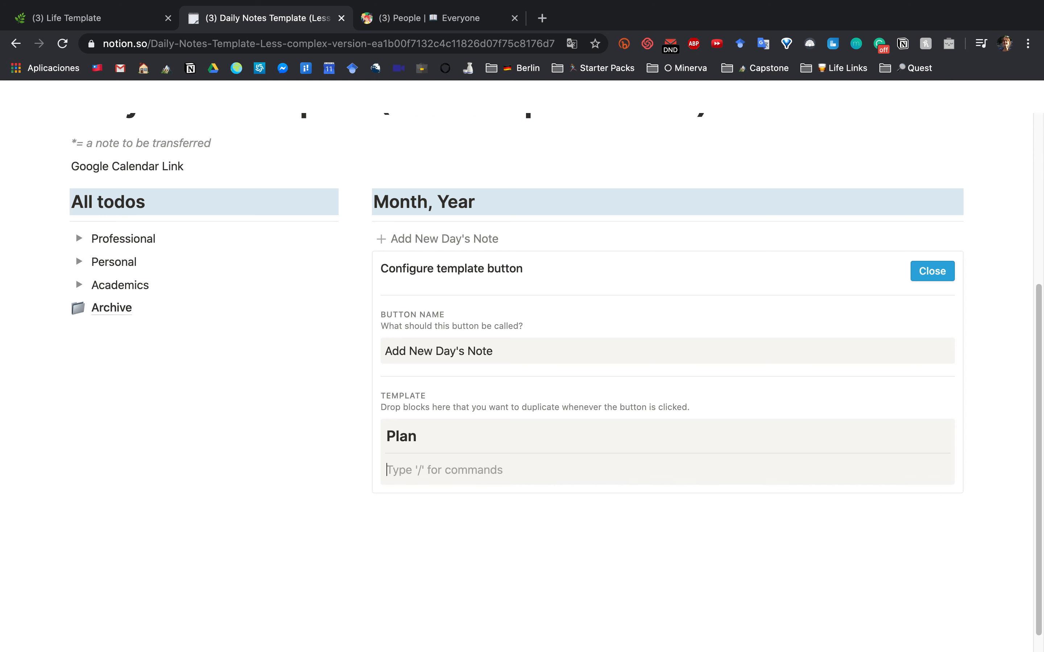
Step: Add an italic "Plan" line below the divider in the template and color its text gray
click(584, 444)
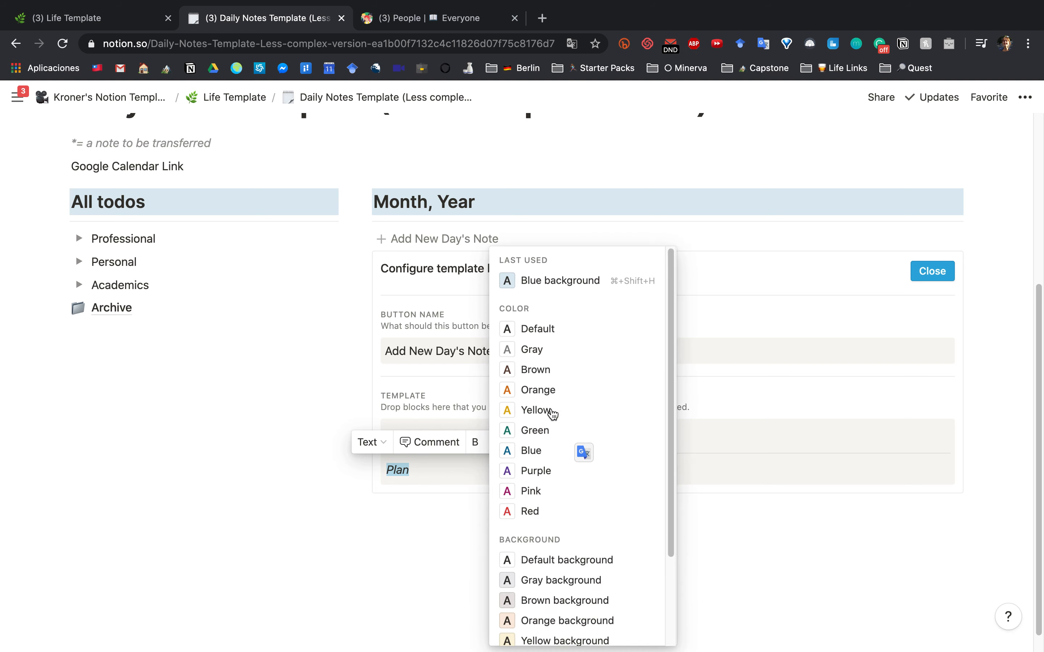
click(534, 348)
click(393, 438)
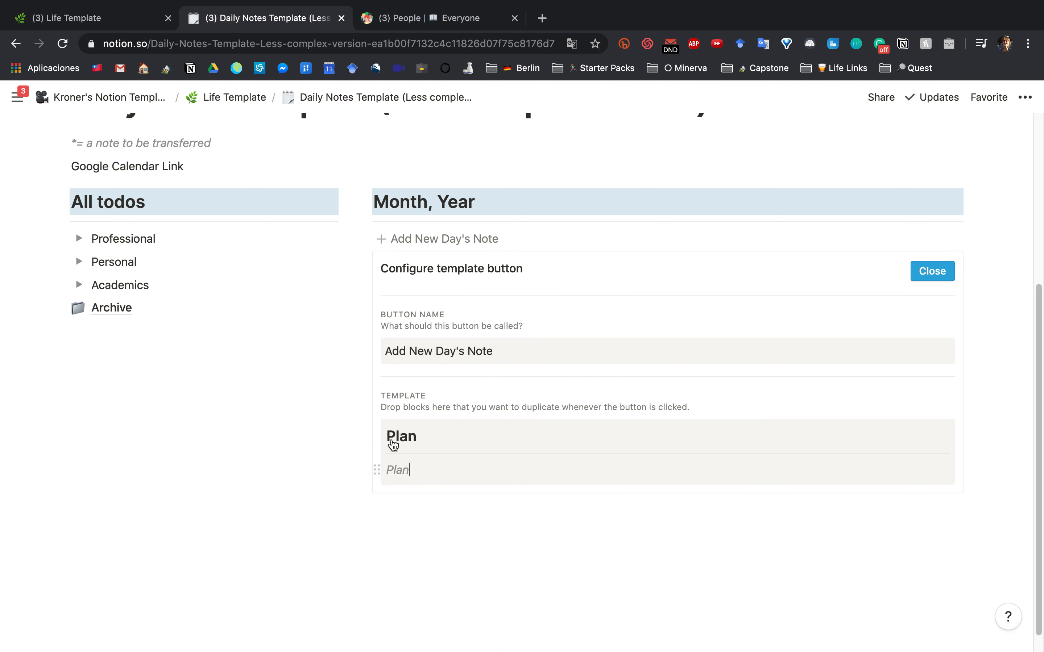
Step: Turn the Plan heading into a toggle and nest the divider and the gray italic Plan line inside it
click(388, 436)
text(>)
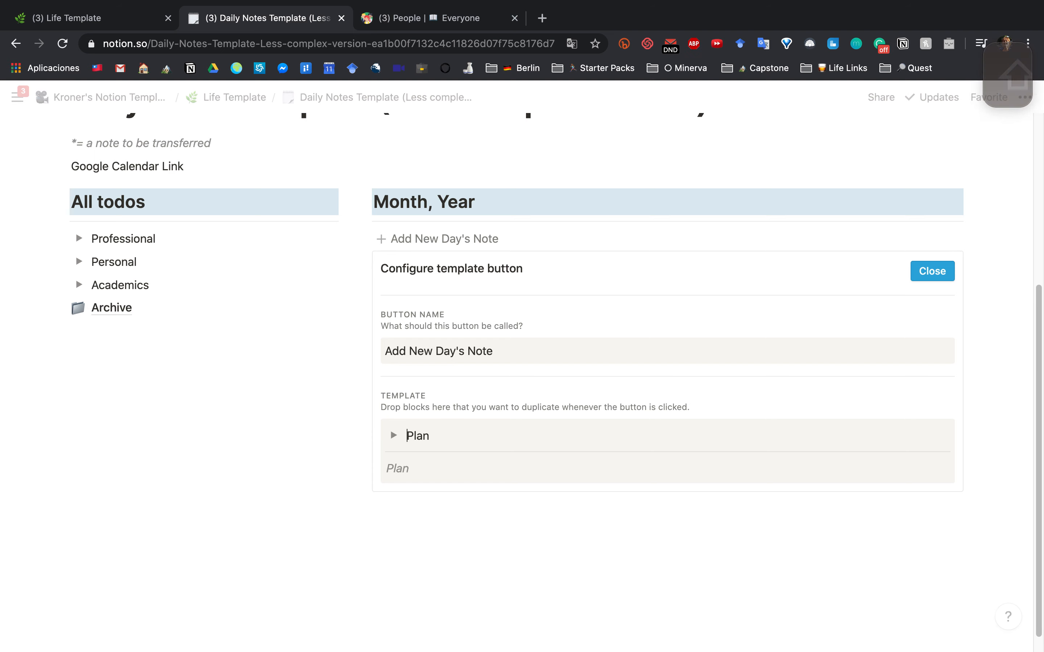
drag(401, 456, 424, 443)
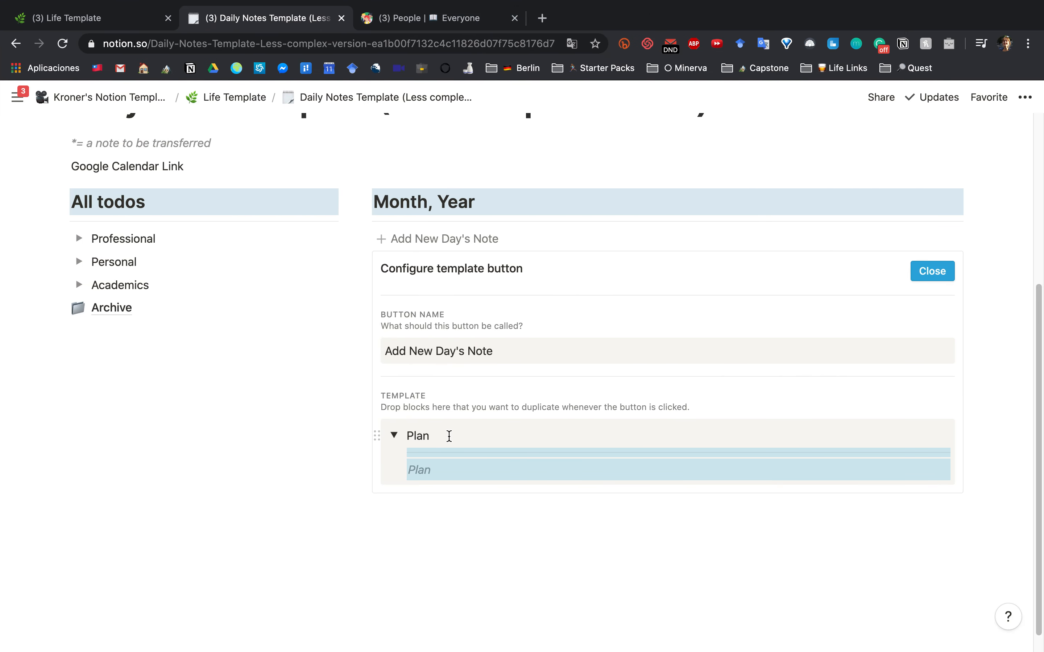
click(448, 437)
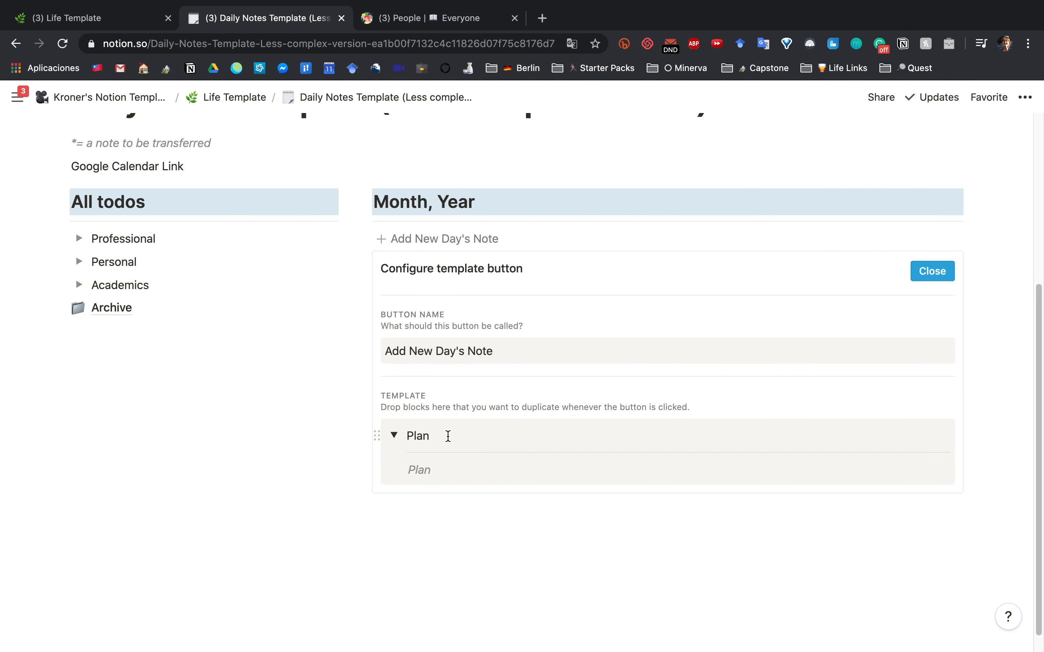